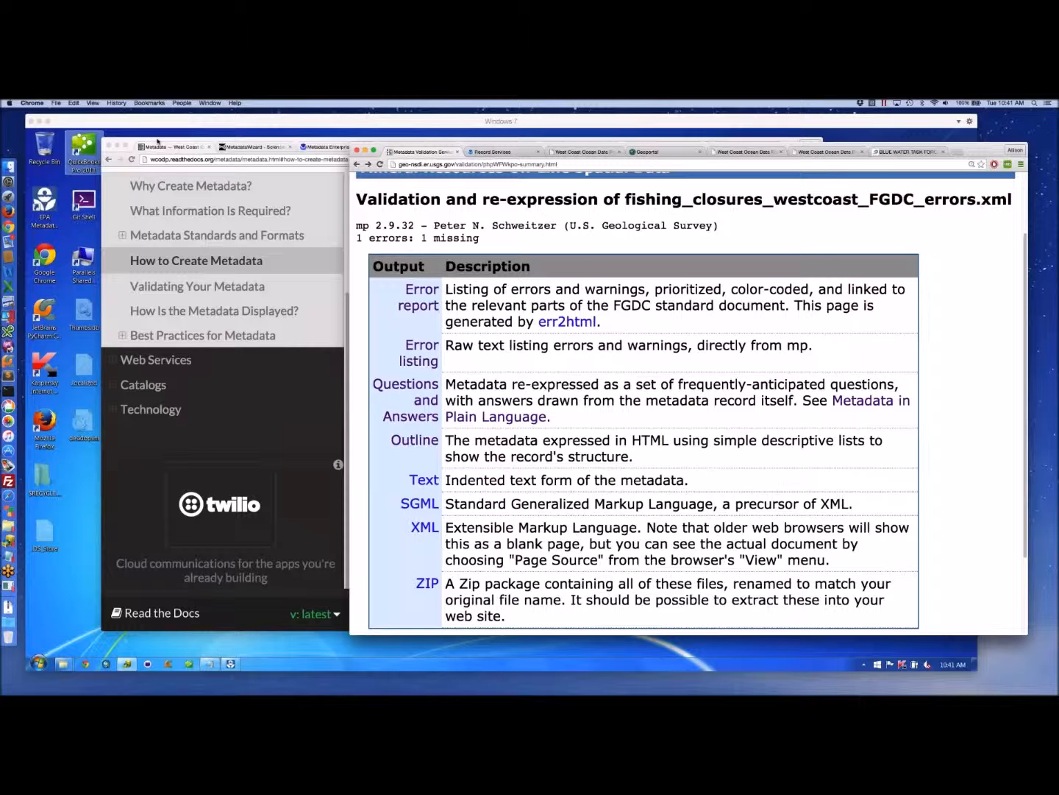
# Step: Bring forward the How to Create Metadata guide and review its table of metadata authoring tools
pyautogui.click(158, 141)
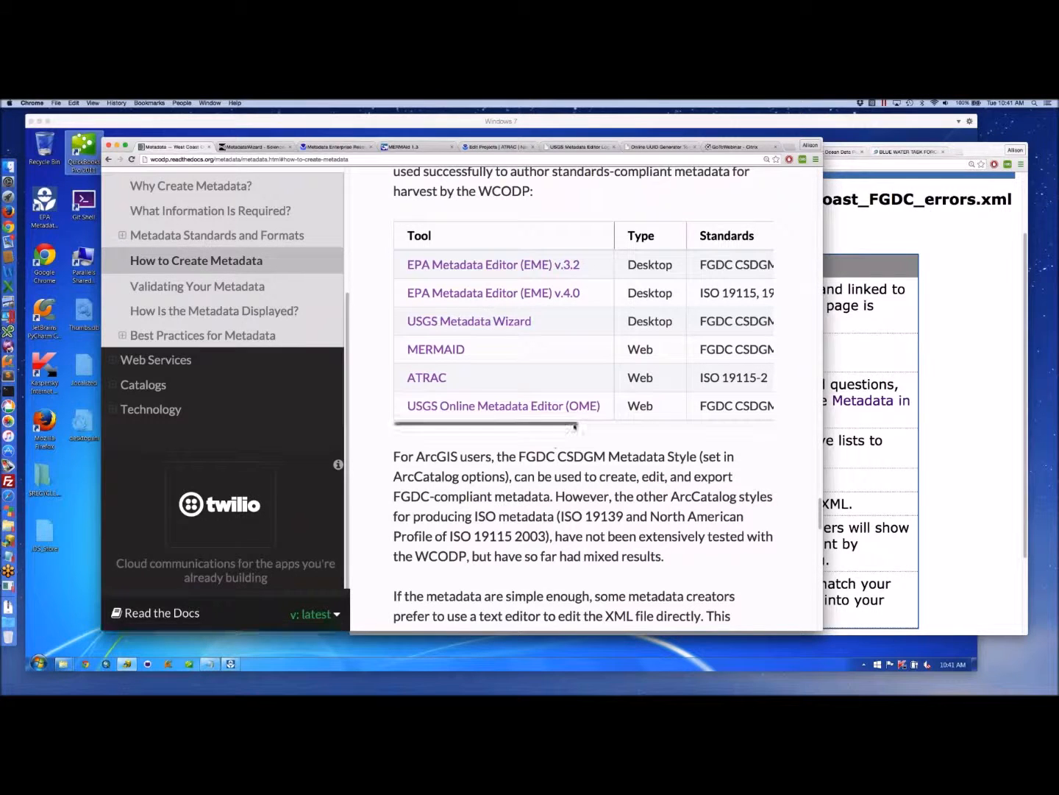
pyautogui.moveTo(575, 425); pyautogui.dragTo(532, 444)
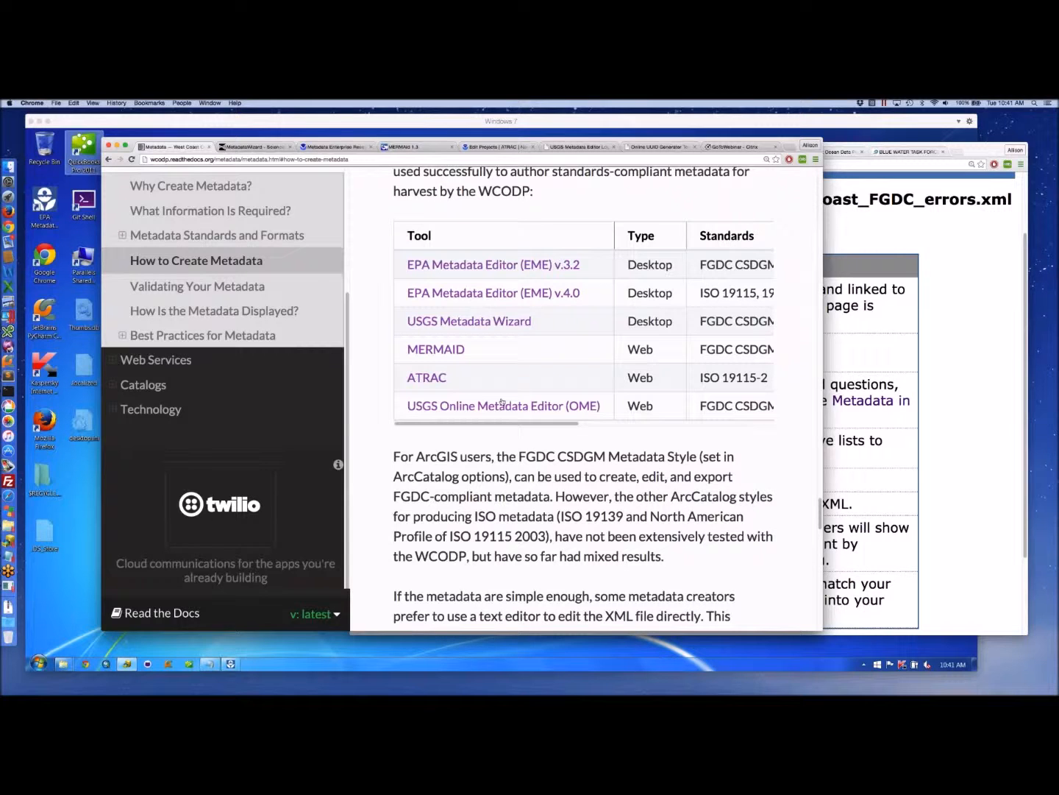
pyautogui.moveTo(507, 425)
pyautogui.mouseDown()
pyautogui.moveTo(598, 426)
pyautogui.moveTo(506, 426)
pyautogui.mouseUp()
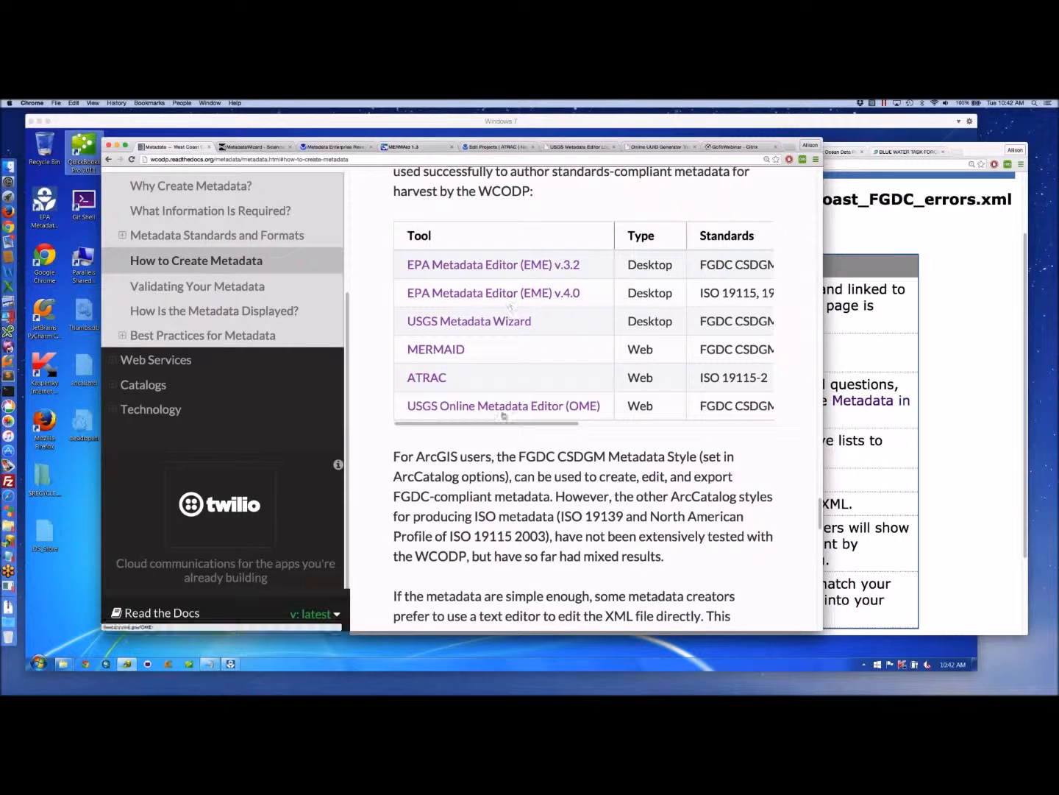
# Step: Check the refreshed USGS Online Metadata Editor login page and return to the guide's table of authoring tools
pyautogui.click(581, 147)
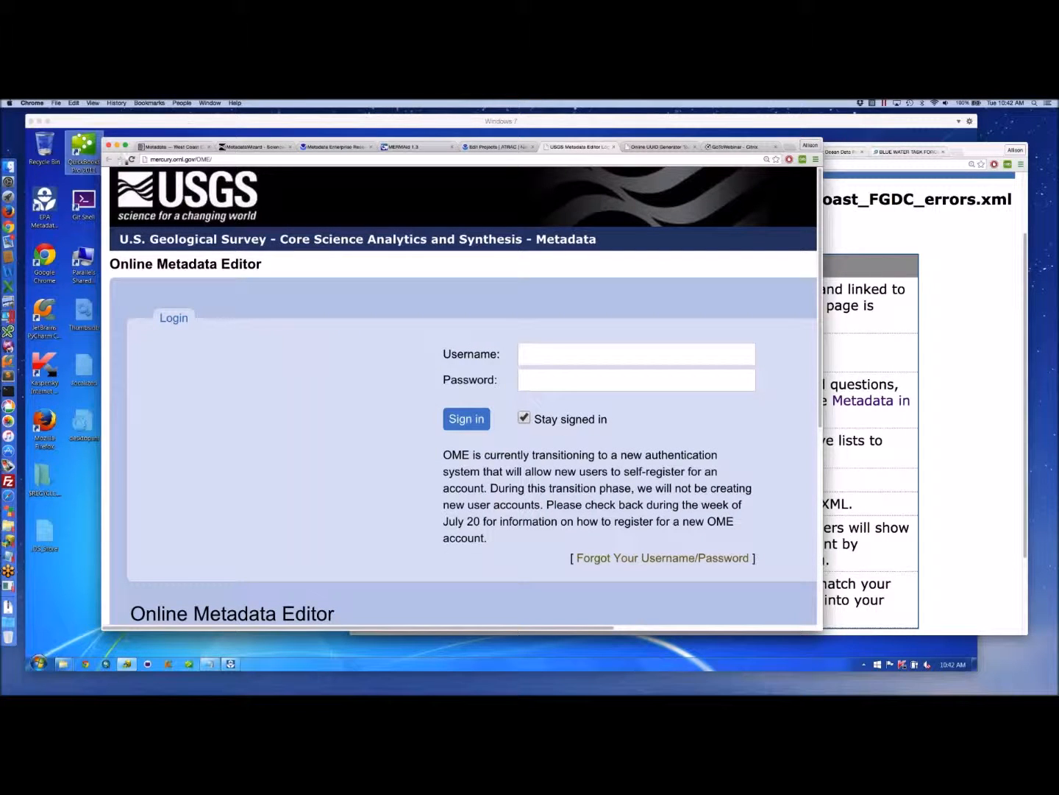
pyautogui.click(132, 159)
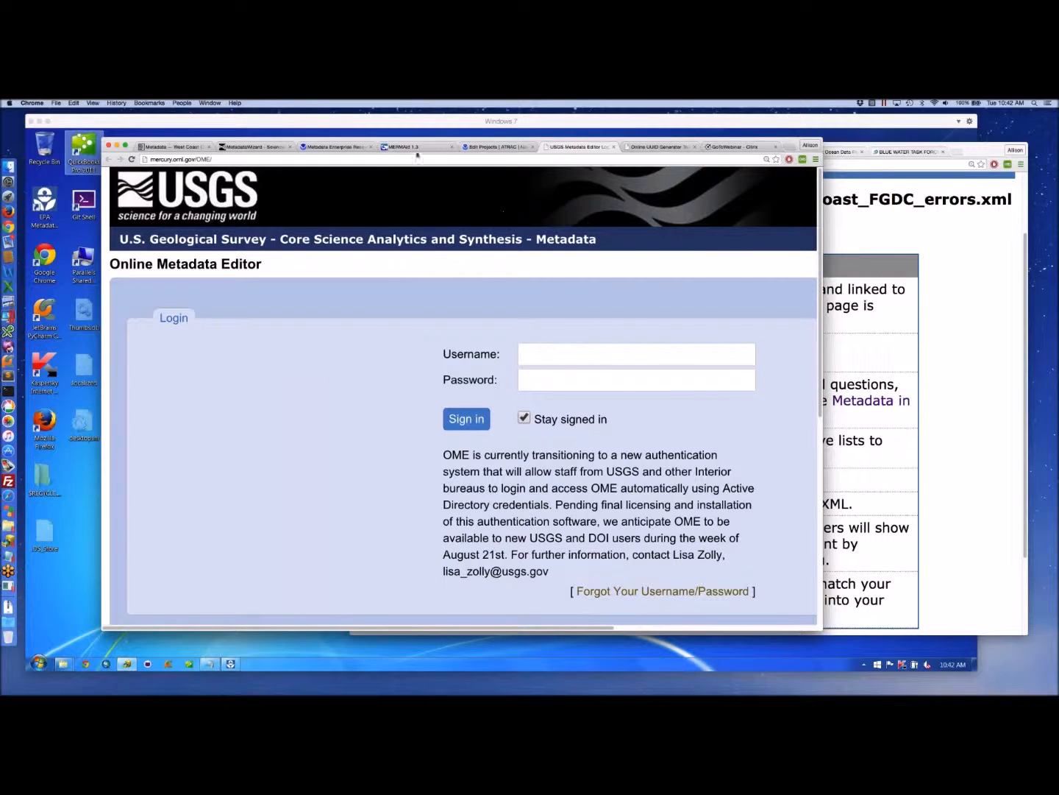
pyautogui.click(175, 147)
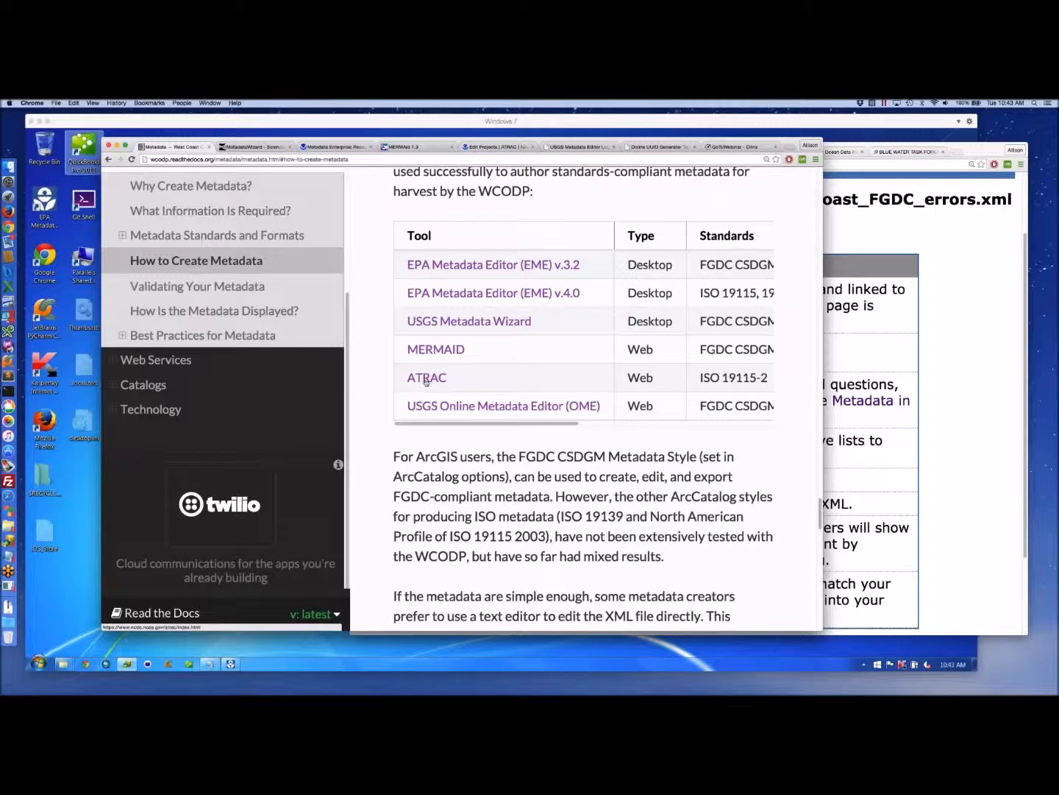
# Step: Copy the ATRAC link address from the guide's table of authoring tools
pyautogui.click(498, 149)
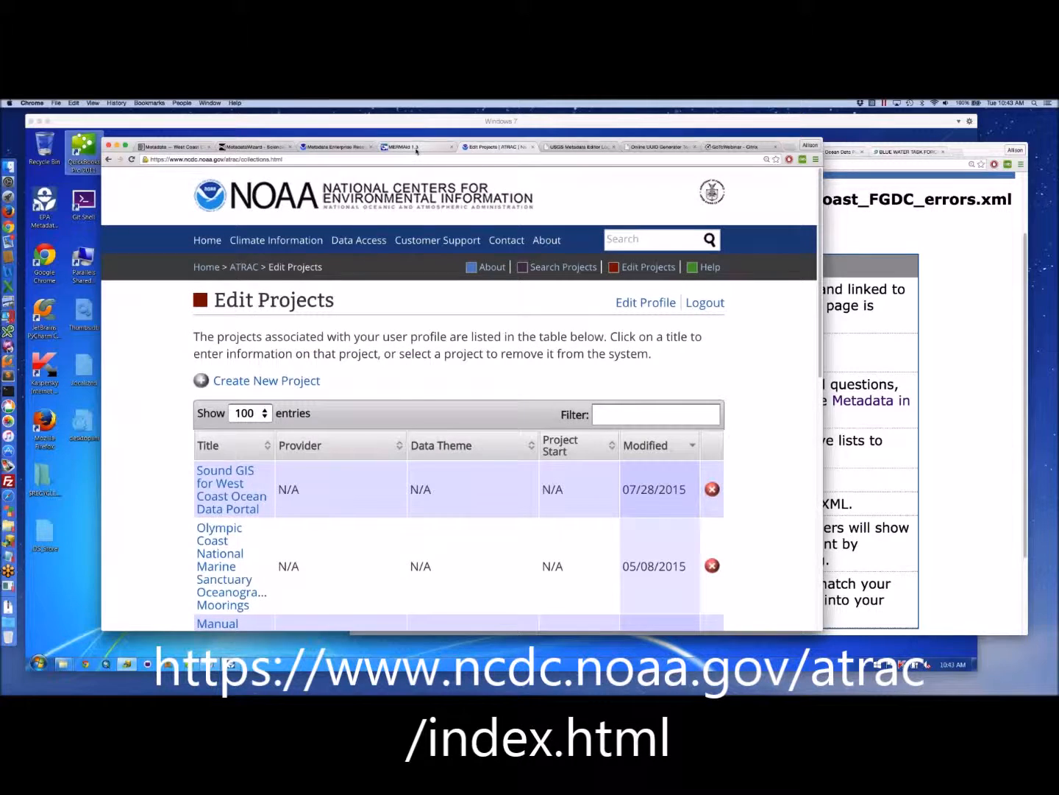
pyautogui.click(163, 148)
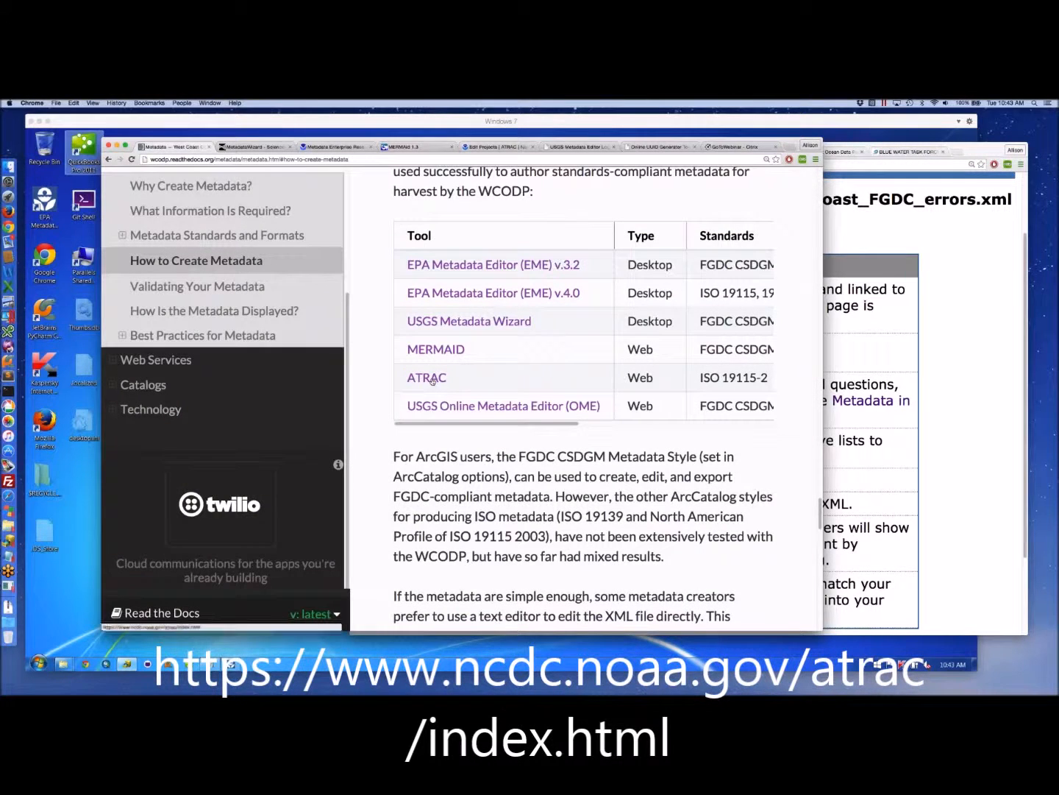
pyautogui.rightClick(435, 379)
pyautogui.click(465, 413)
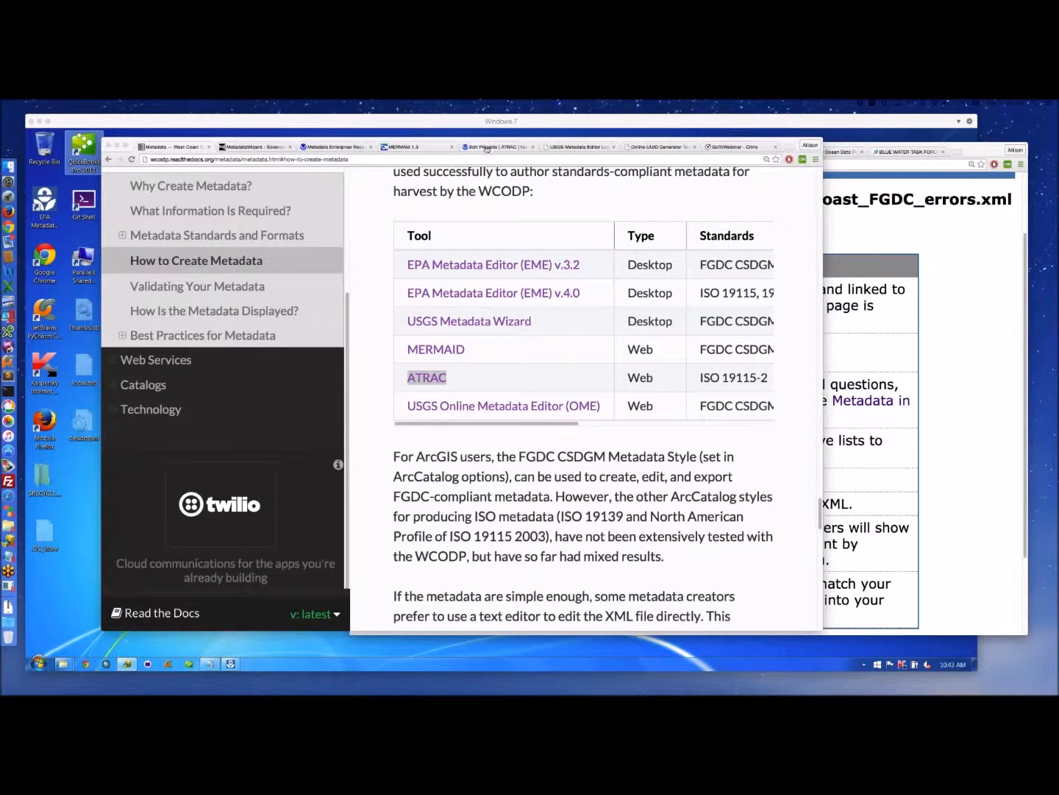
# Step: Switch to ATRAC and look through the projects listed on its Edit Projects page
pyautogui.click(486, 147)
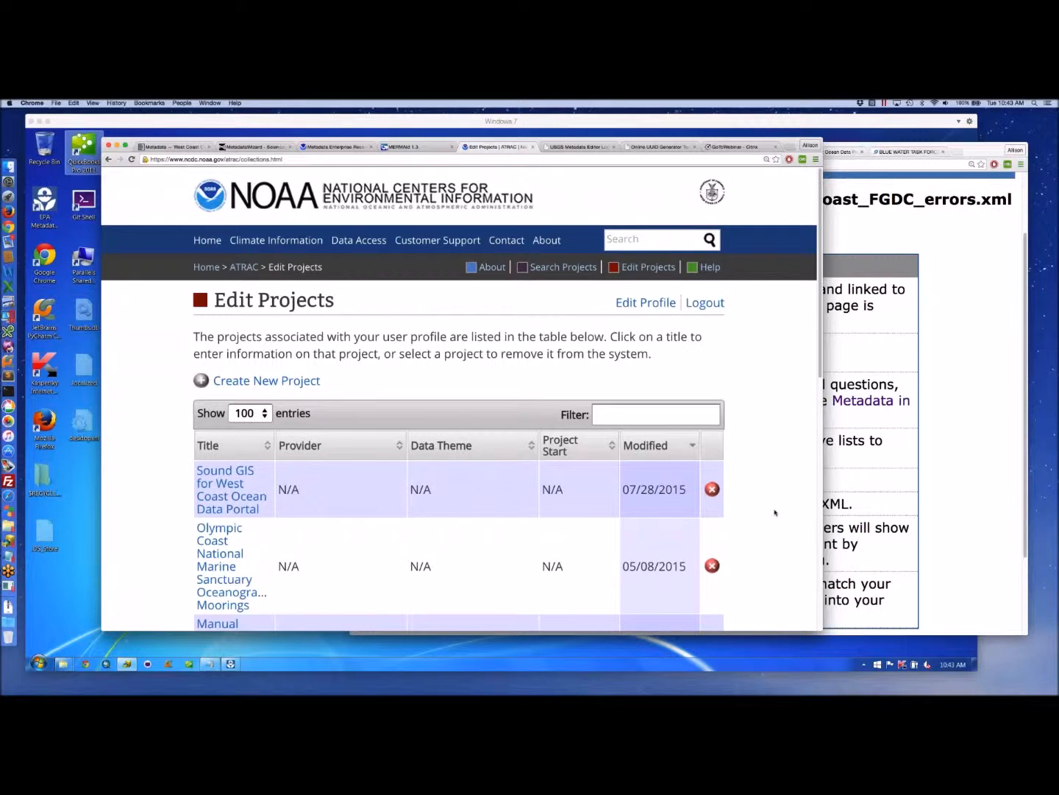
pyautogui.scroll(-1, 775, 513)
pyautogui.scroll(-3, 775, 513)
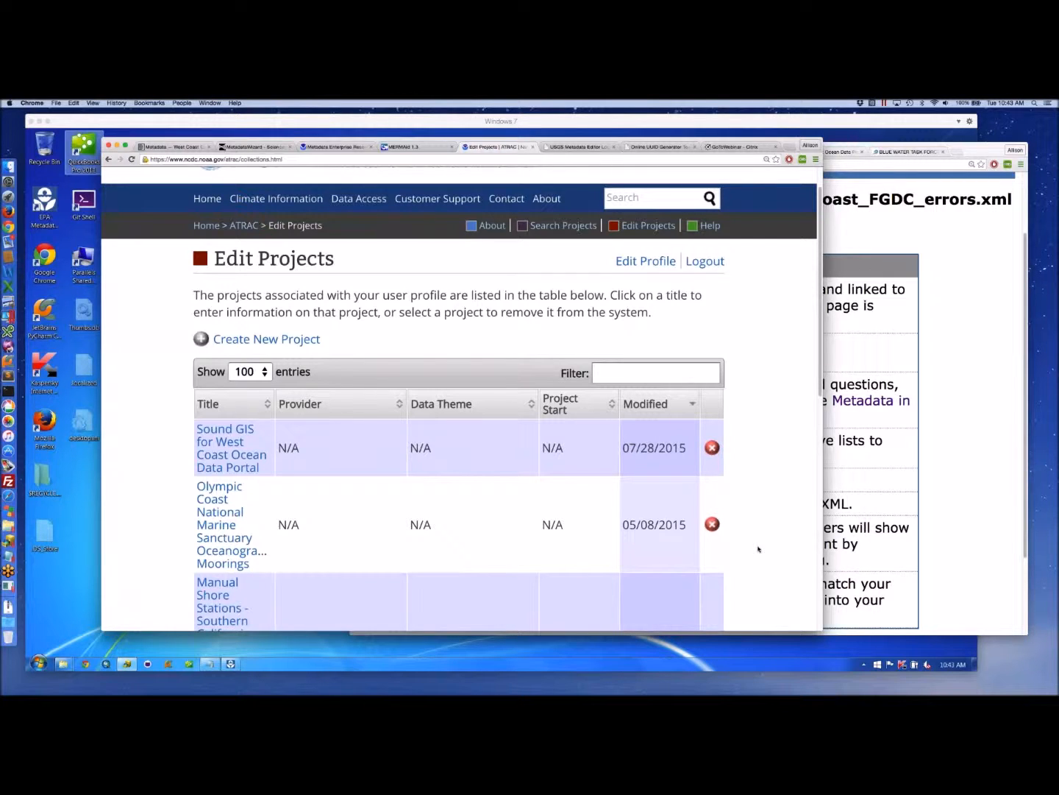
pyautogui.scroll(-2, 758, 548)
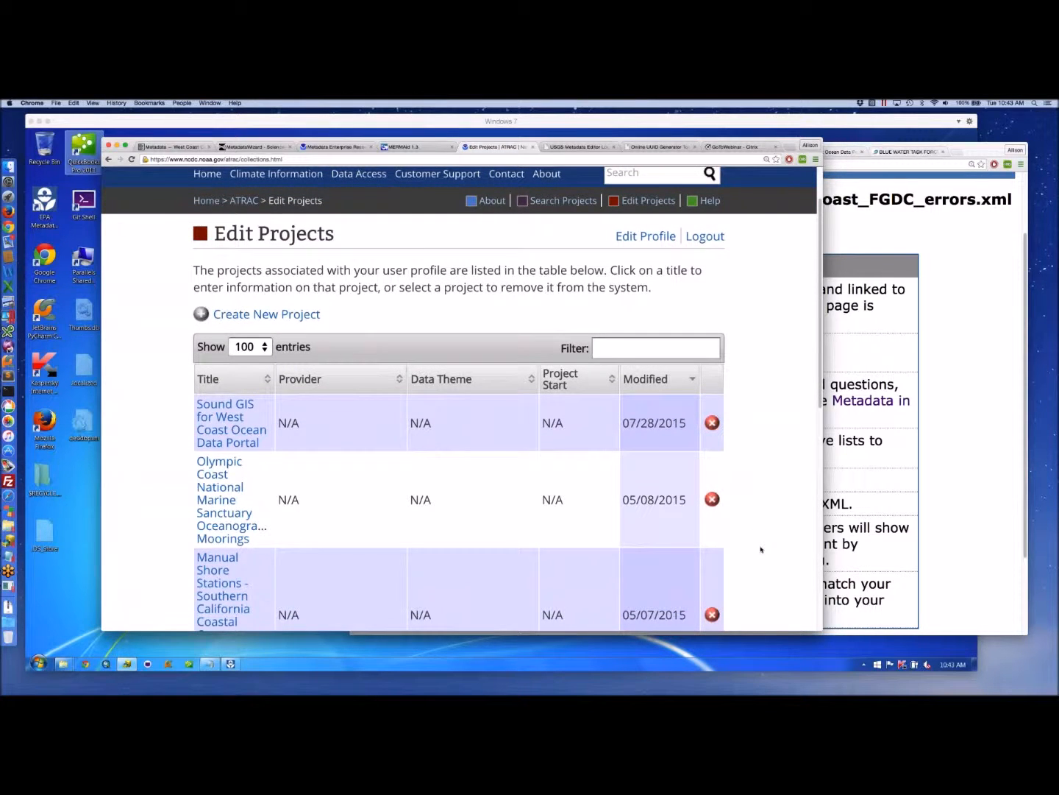
pyautogui.scroll(-2, 762, 548)
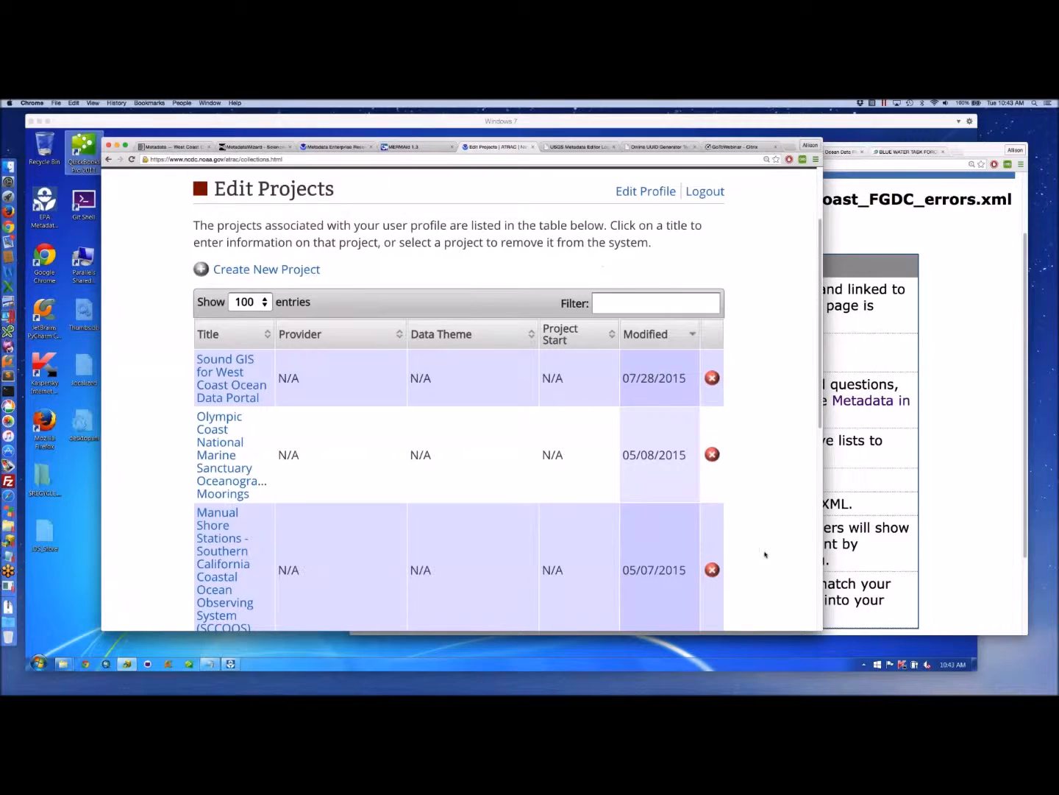
pyautogui.scroll(5, 766, 554)
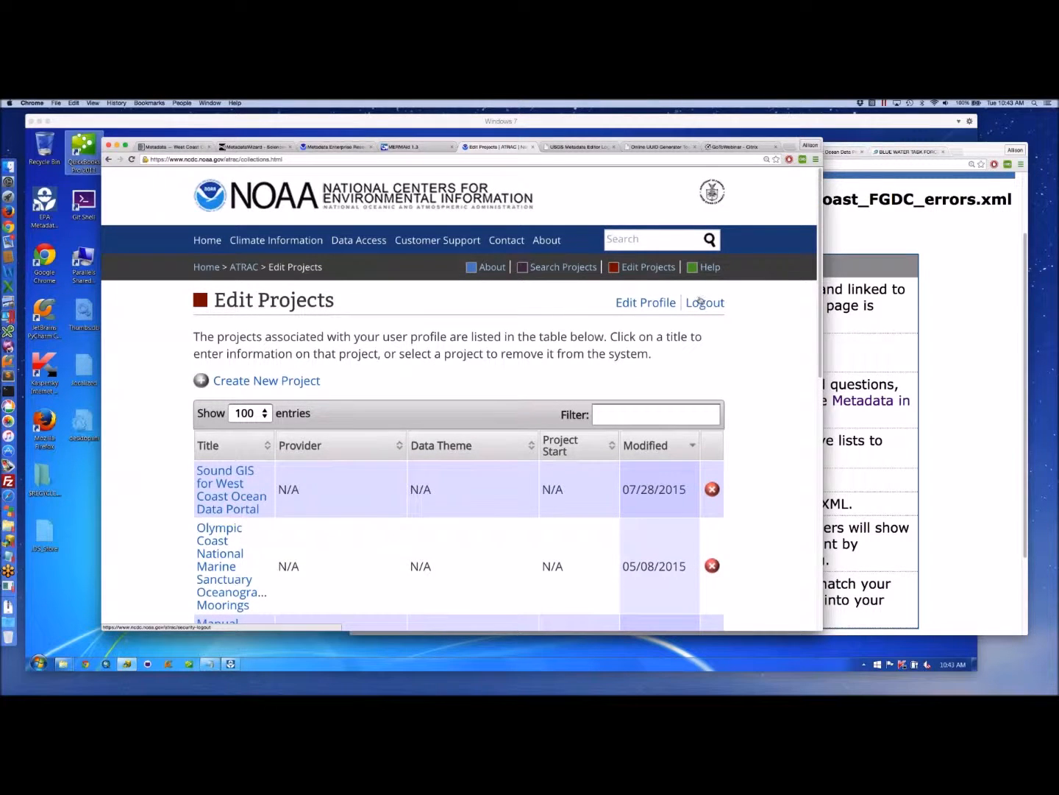
pyautogui.click(637, 269)
pyautogui.scroll(-2, 821, 332)
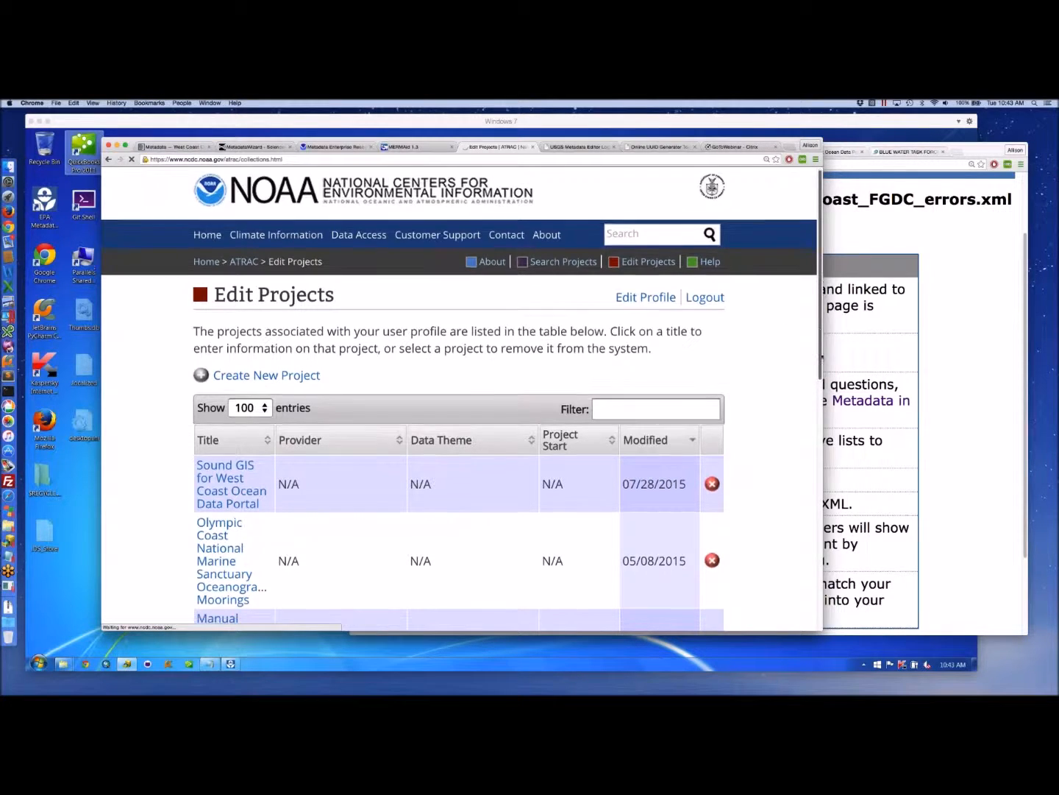
pyautogui.scroll(1, 814, 342)
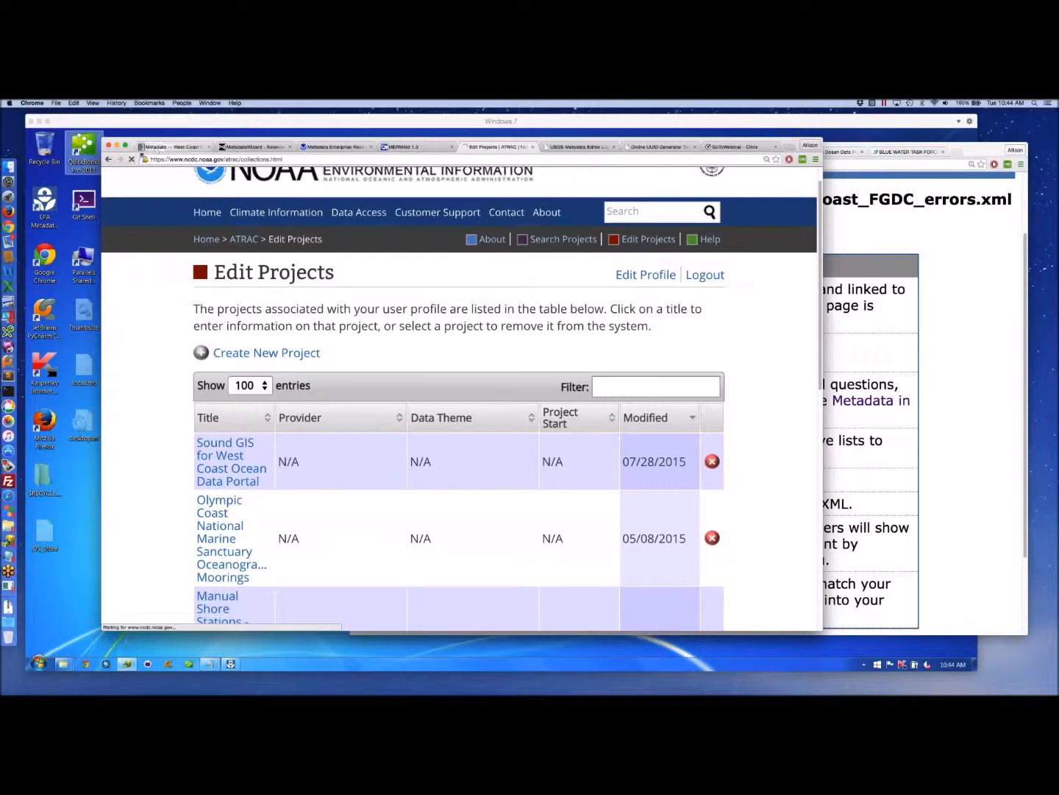
pyautogui.click(132, 160)
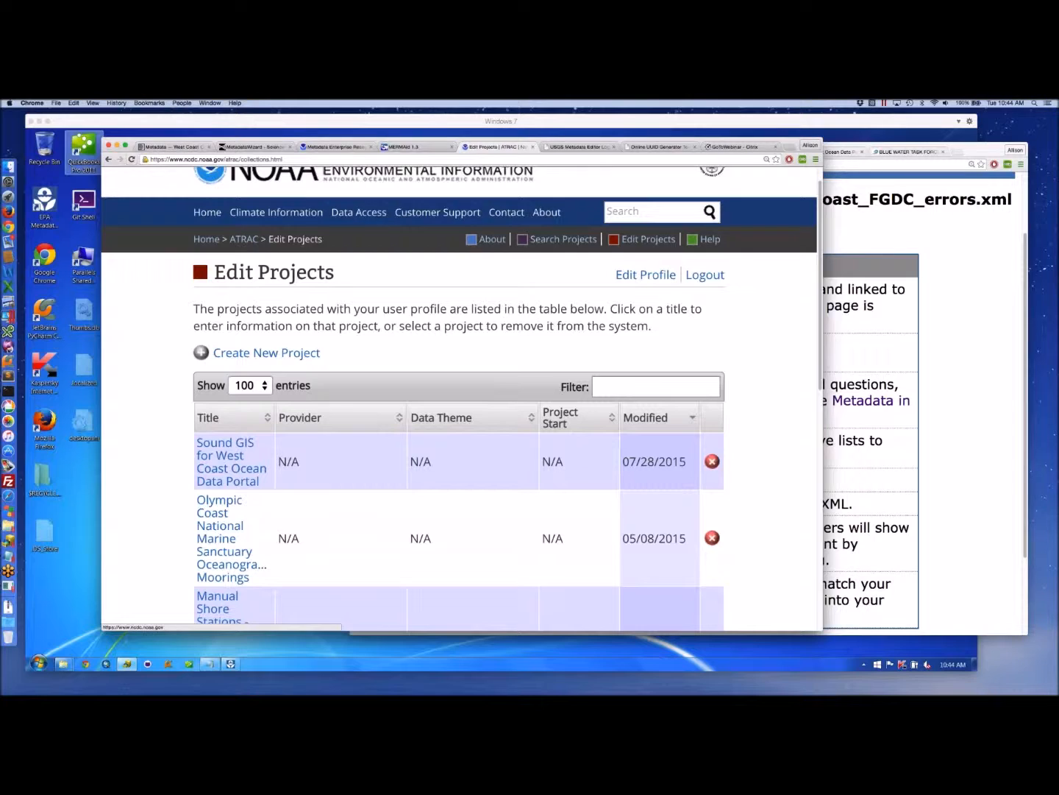
# Step: Open the "Sound GIS for West Coast Ocean Data Portal" project and go to its ISO Metadata document
pyautogui.click(232, 467)
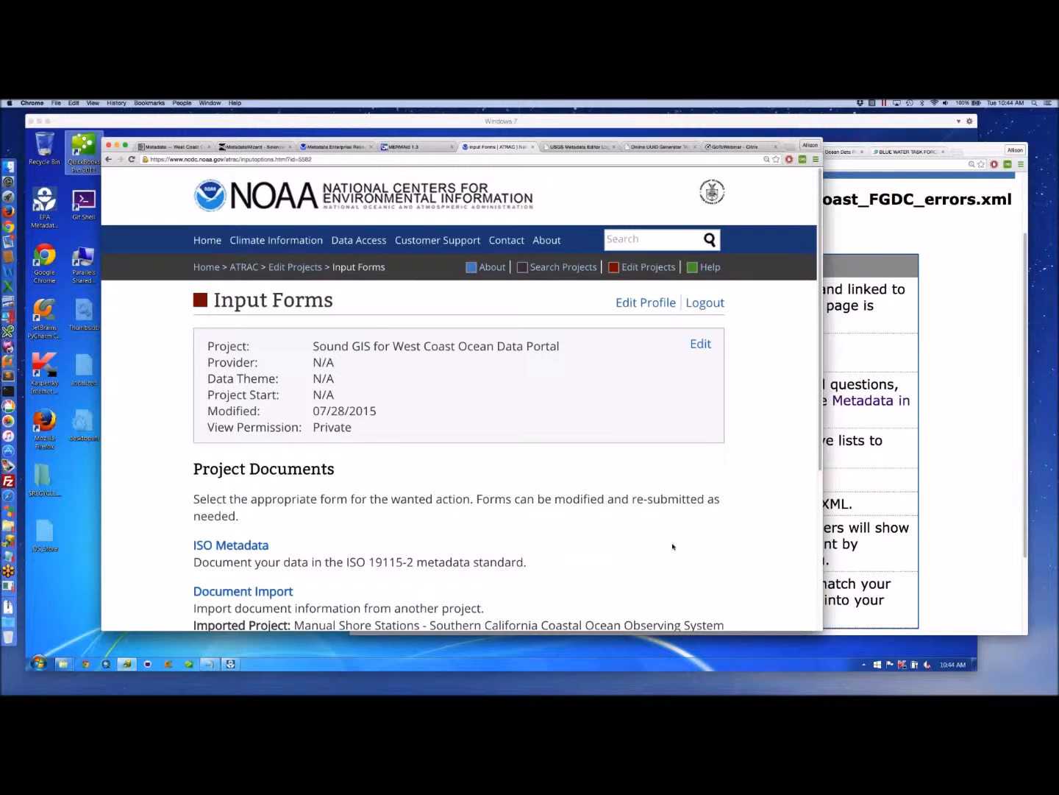
pyautogui.scroll(-3, 673, 546)
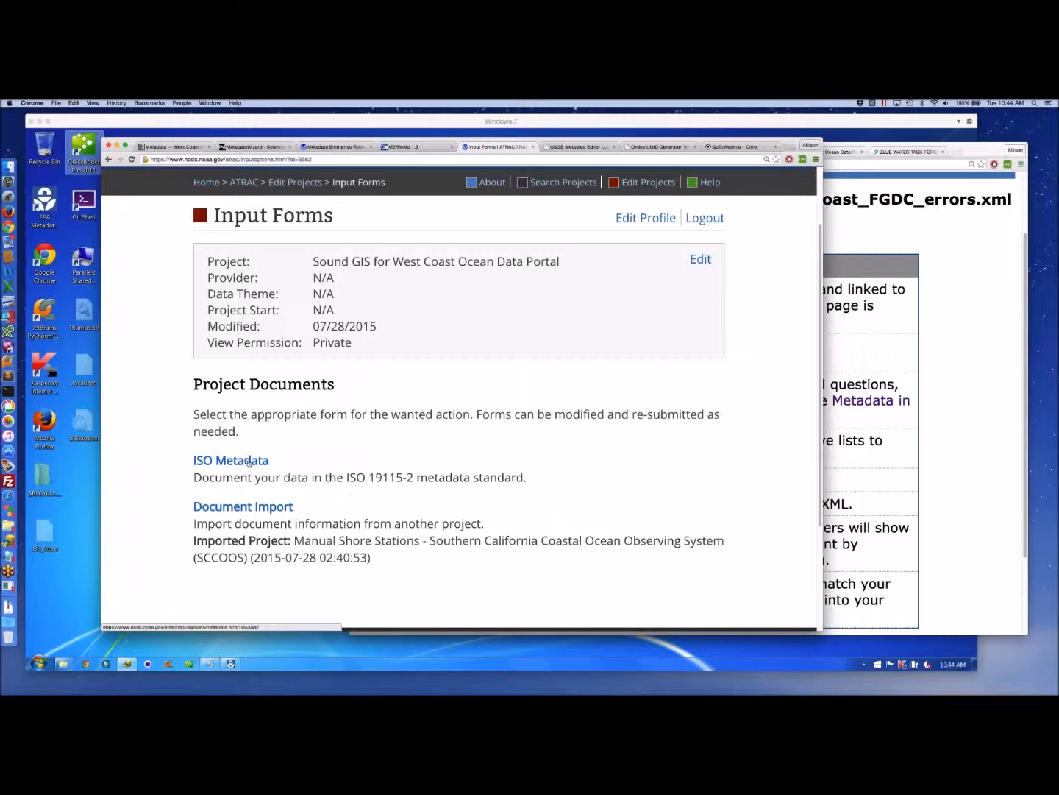
pyautogui.click(249, 462)
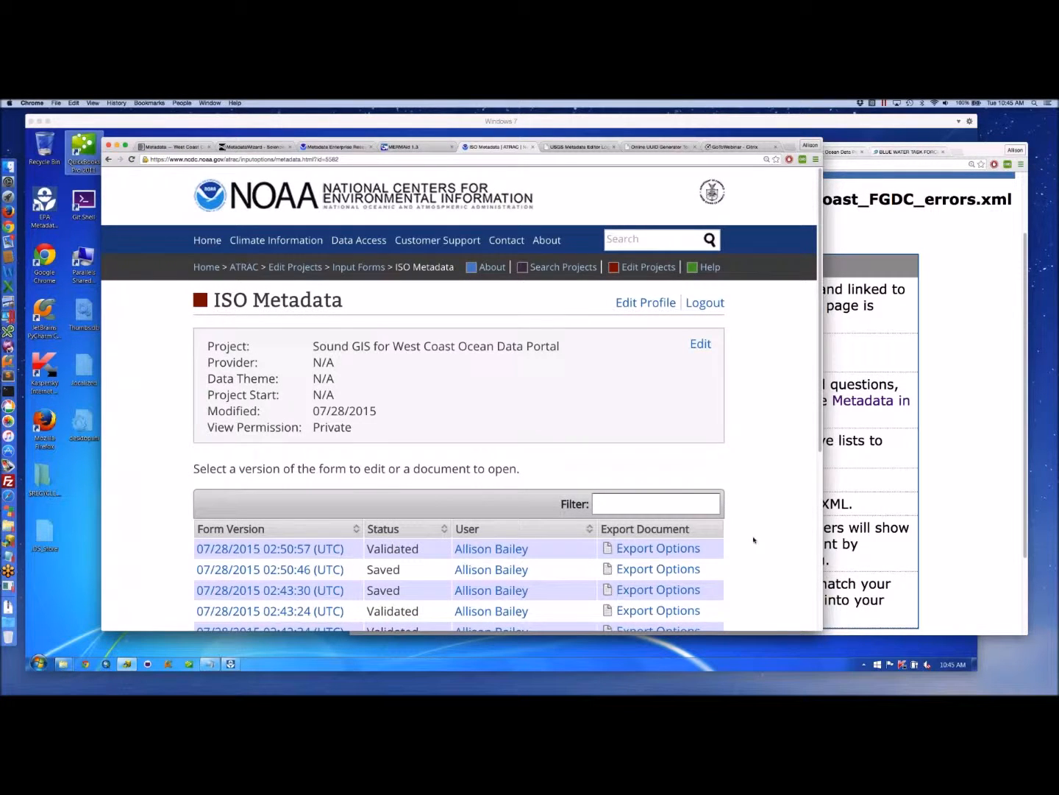
# Step: Open the validated ISO metadata form version dated 07/28/2015 02:50:57 (UTC) for editing
pyautogui.scroll(-2, 753, 540)
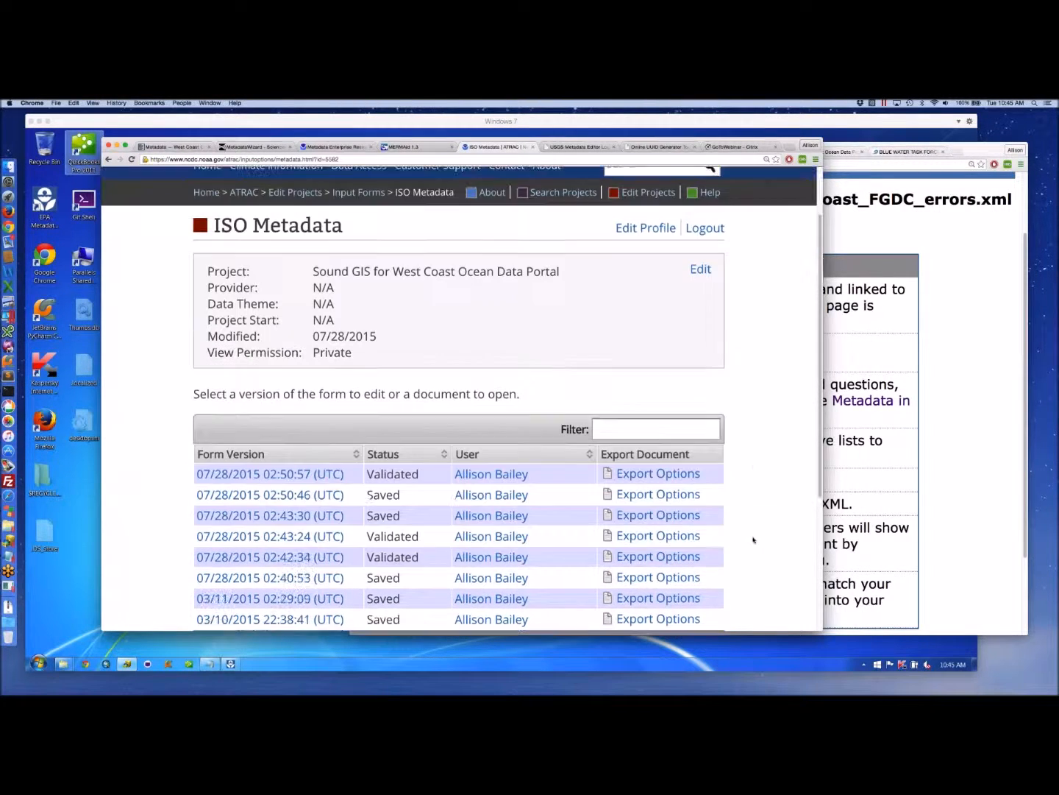
pyautogui.scroll(-1, 754, 540)
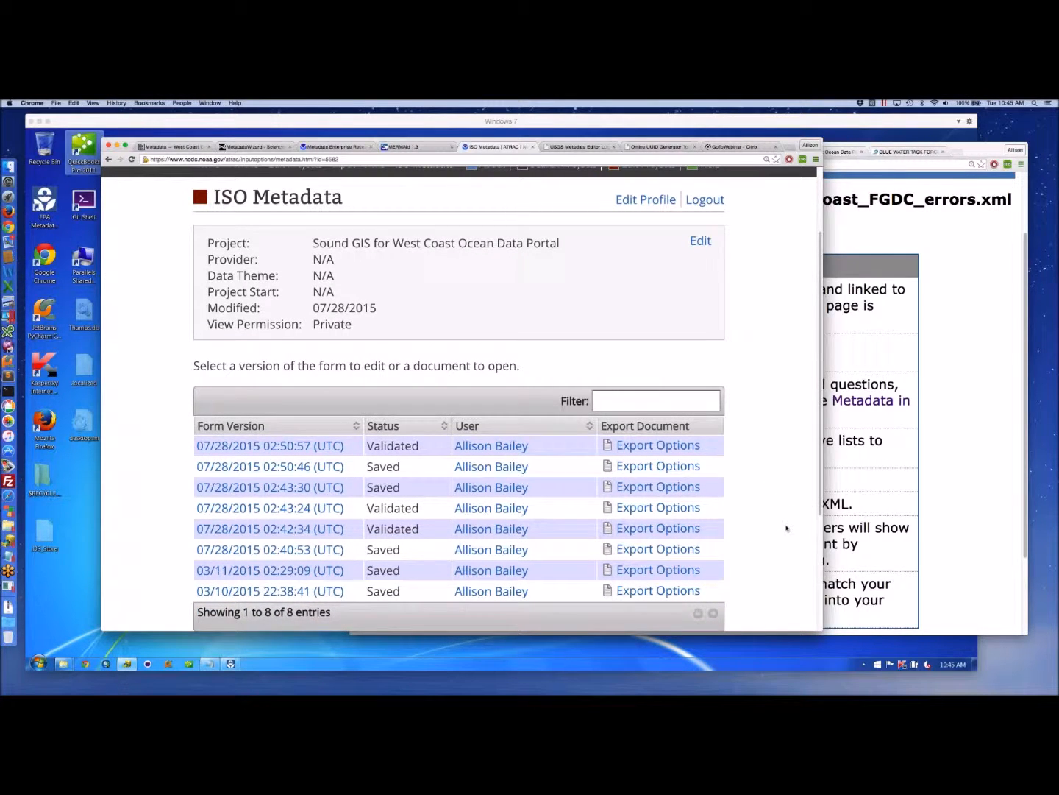
pyautogui.scroll(-1, 787, 529)
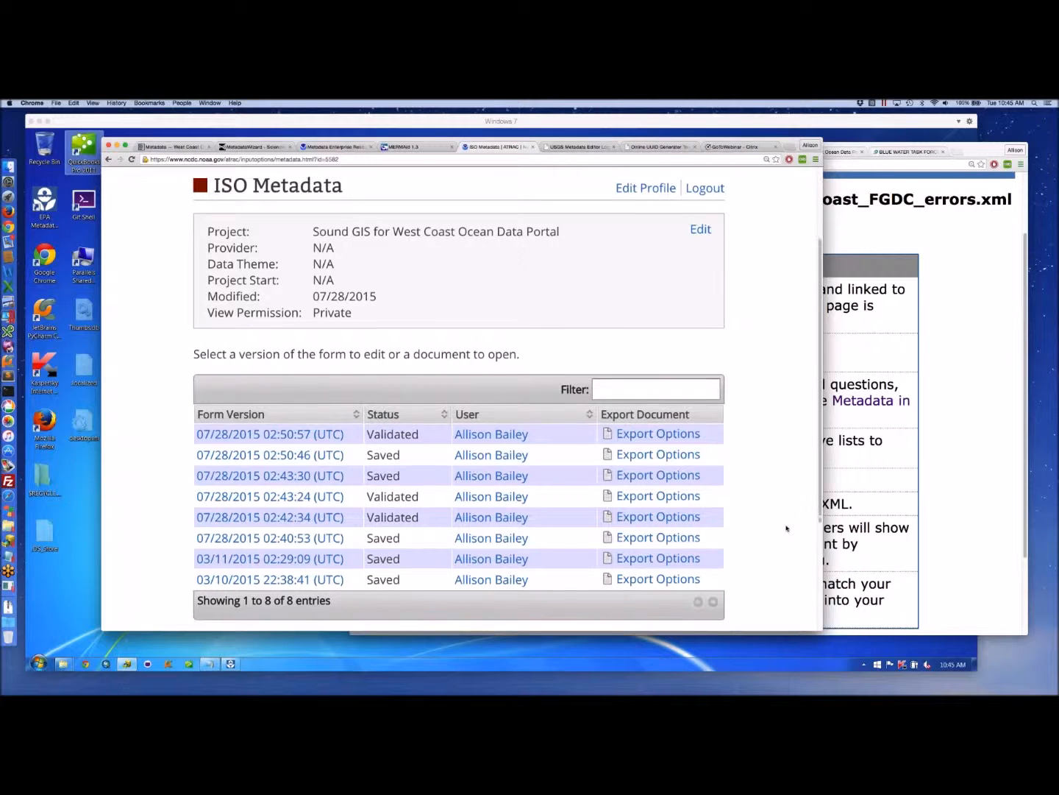
pyautogui.scroll(-3, 787, 528)
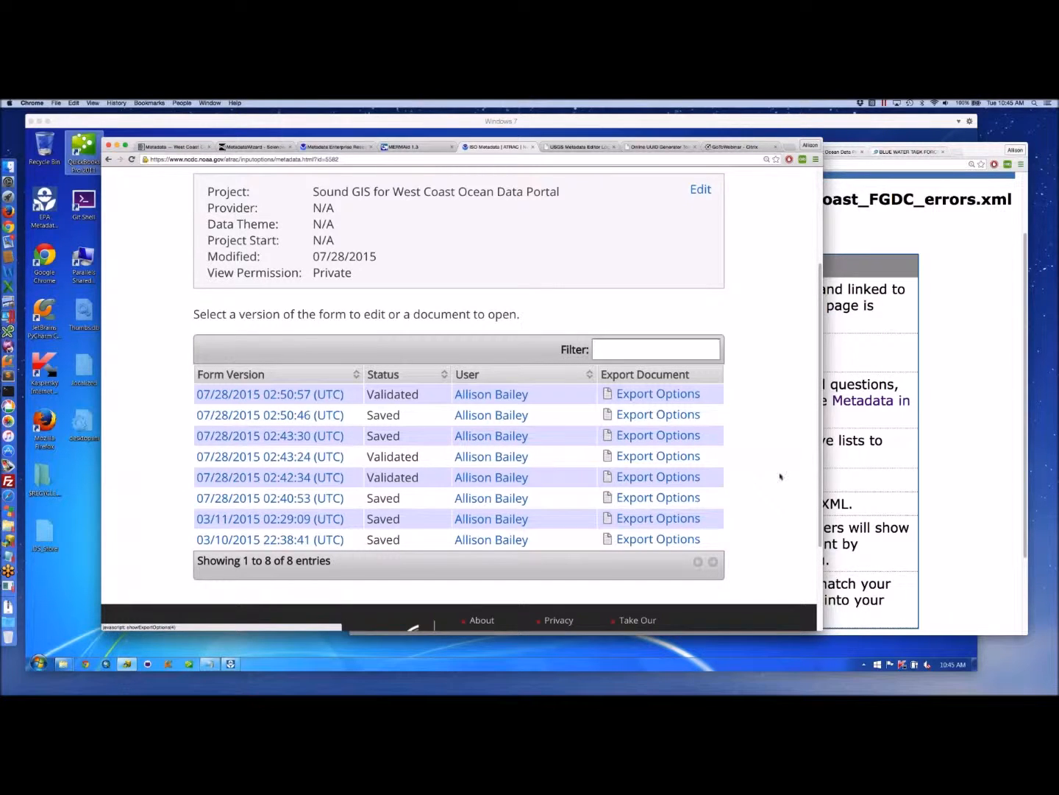
pyautogui.click(263, 395)
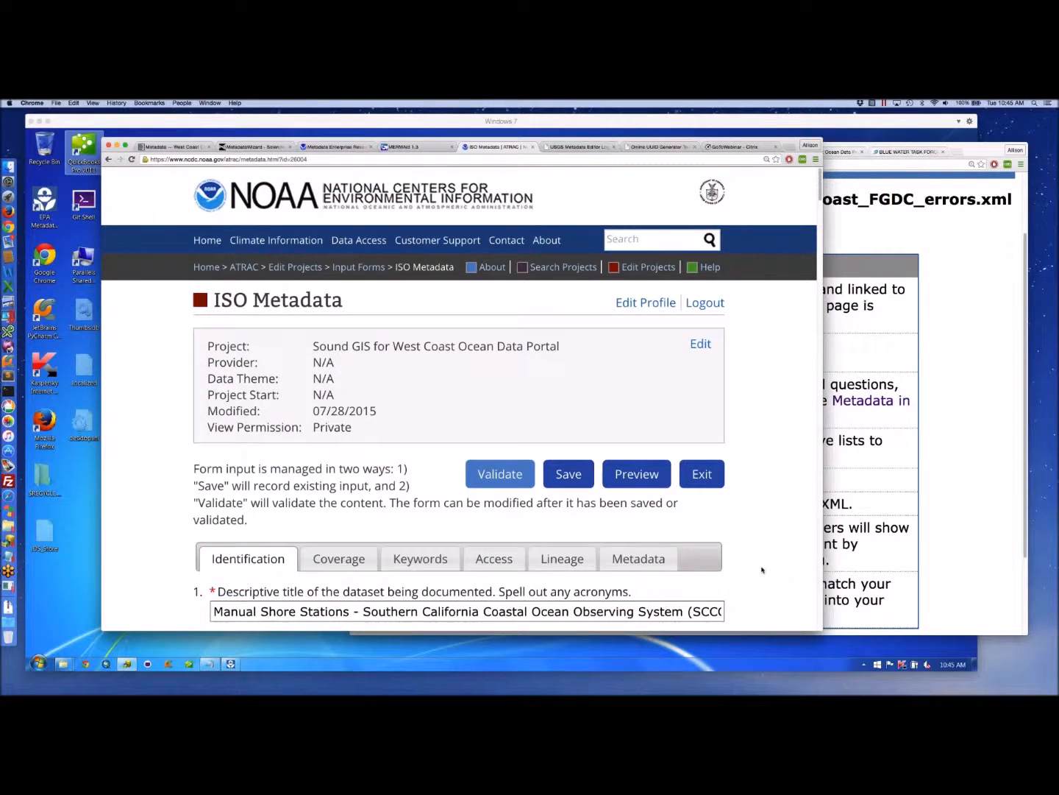
# Step: Examine the form's Identification fields, from the dataset title and dates through the identifier, responsible parties and web link
pyautogui.scroll(-2, 762, 569)
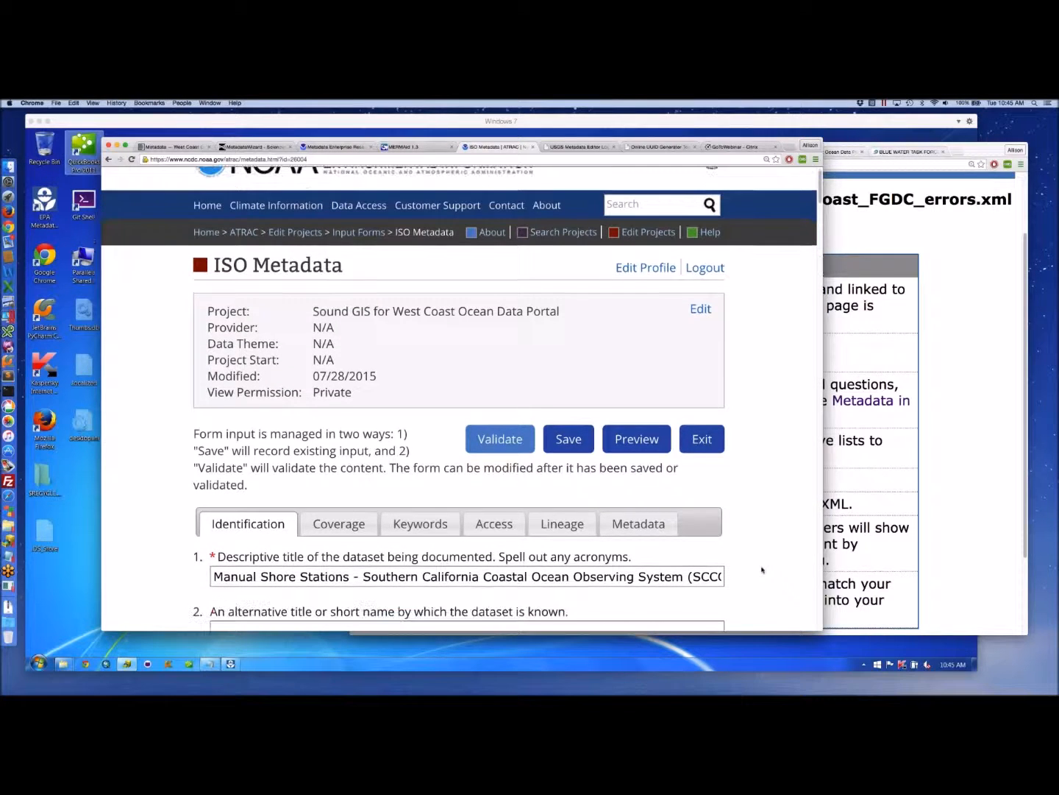
pyautogui.scroll(-2, 762, 569)
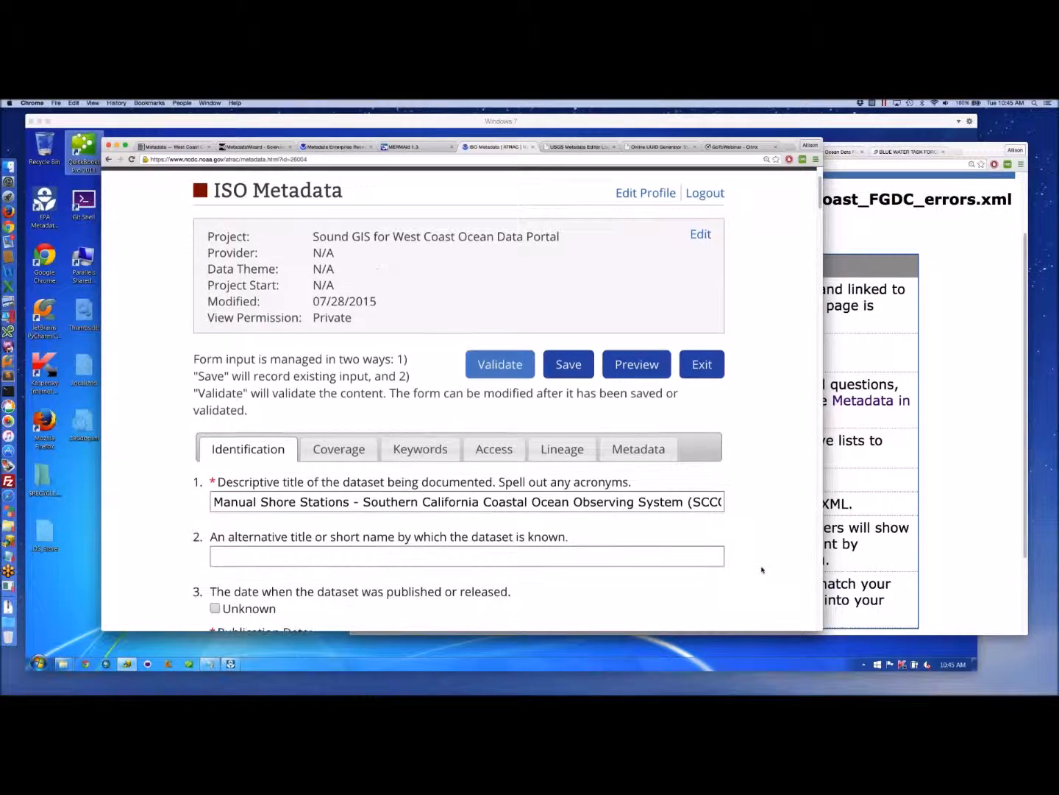
pyautogui.scroll(-3, 762, 568)
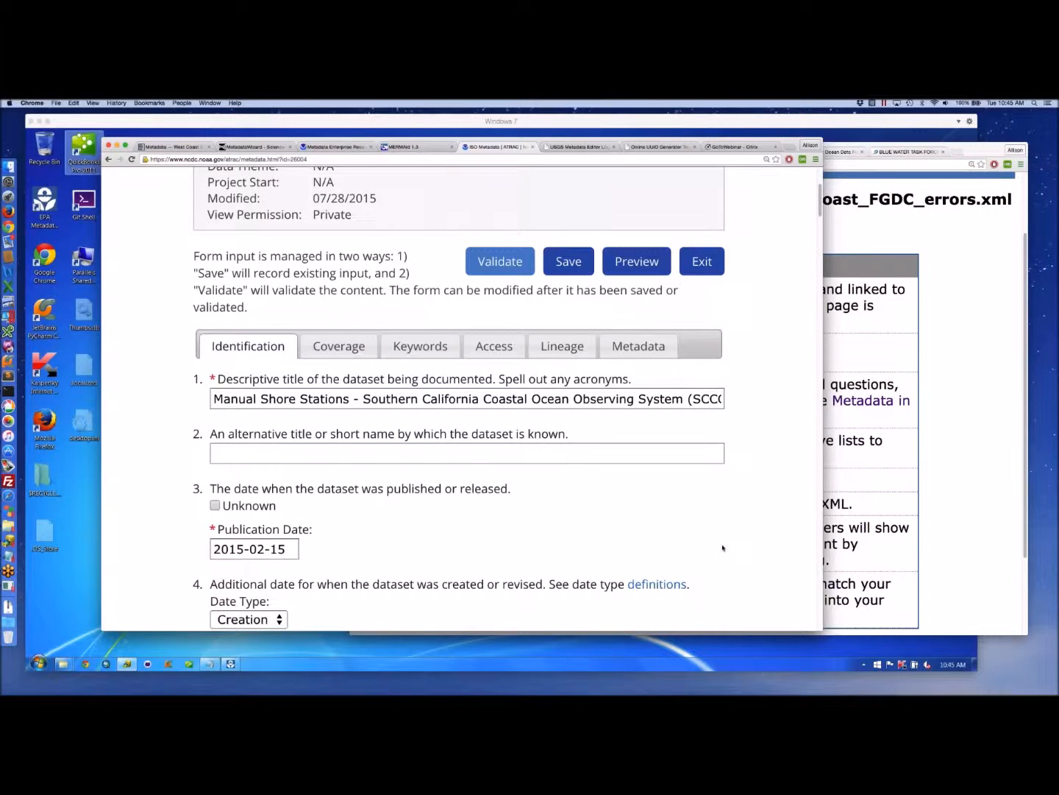
pyautogui.scroll(-2, 723, 548)
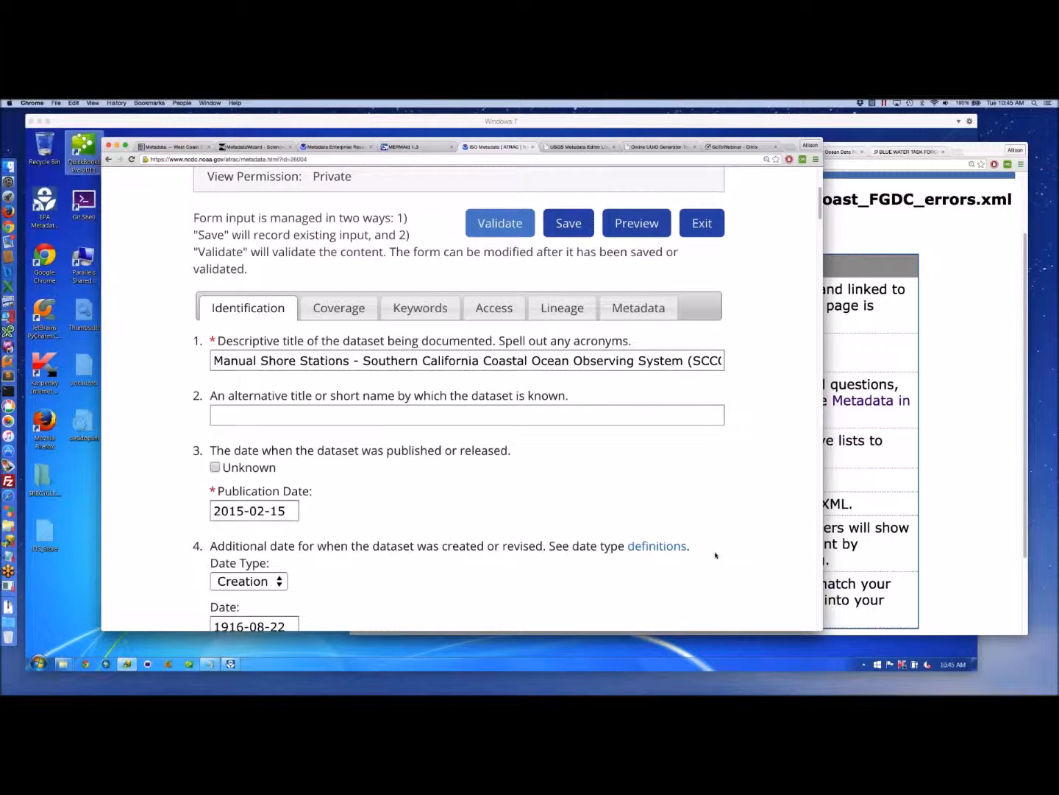
pyautogui.scroll(-5, 715, 556)
pyautogui.scroll(-3, 755, 576)
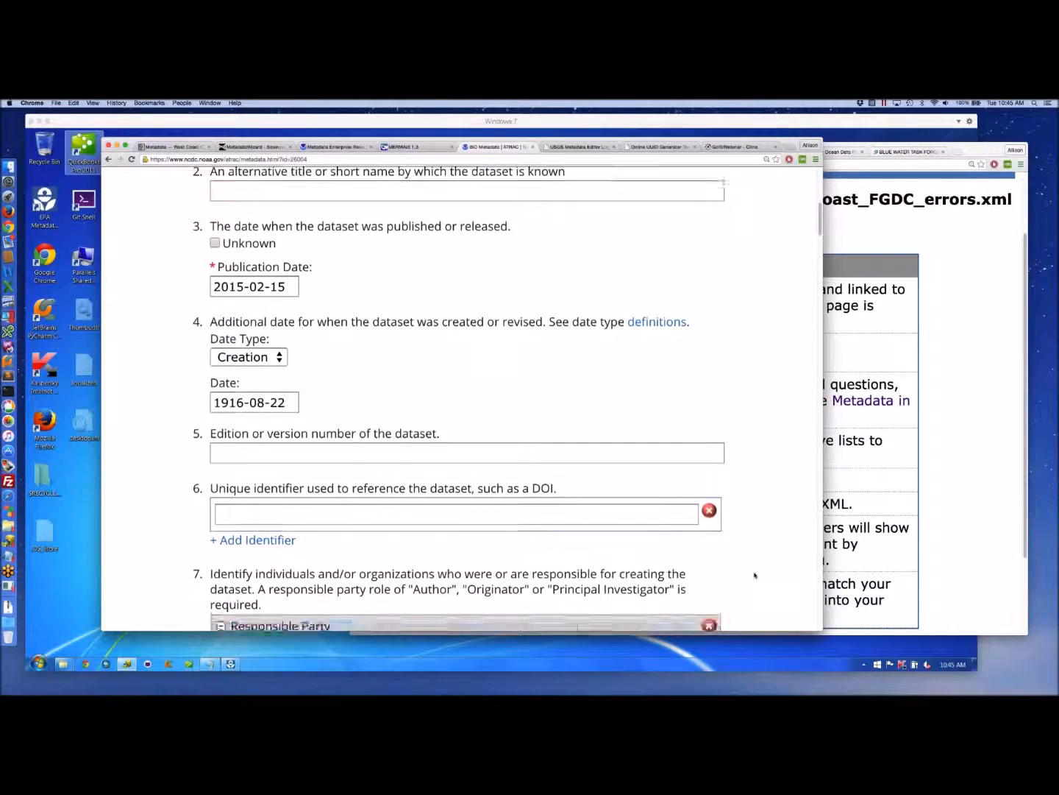
pyautogui.scroll(-5, 763, 508)
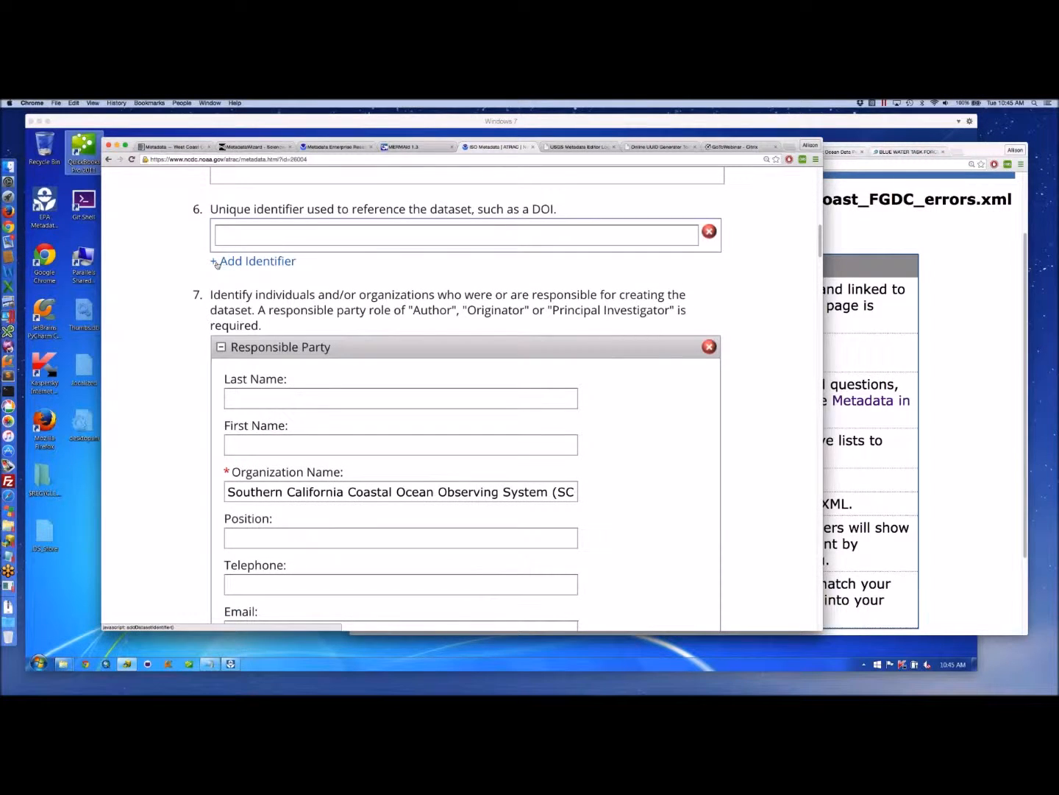
pyautogui.scroll(-13, 759, 574)
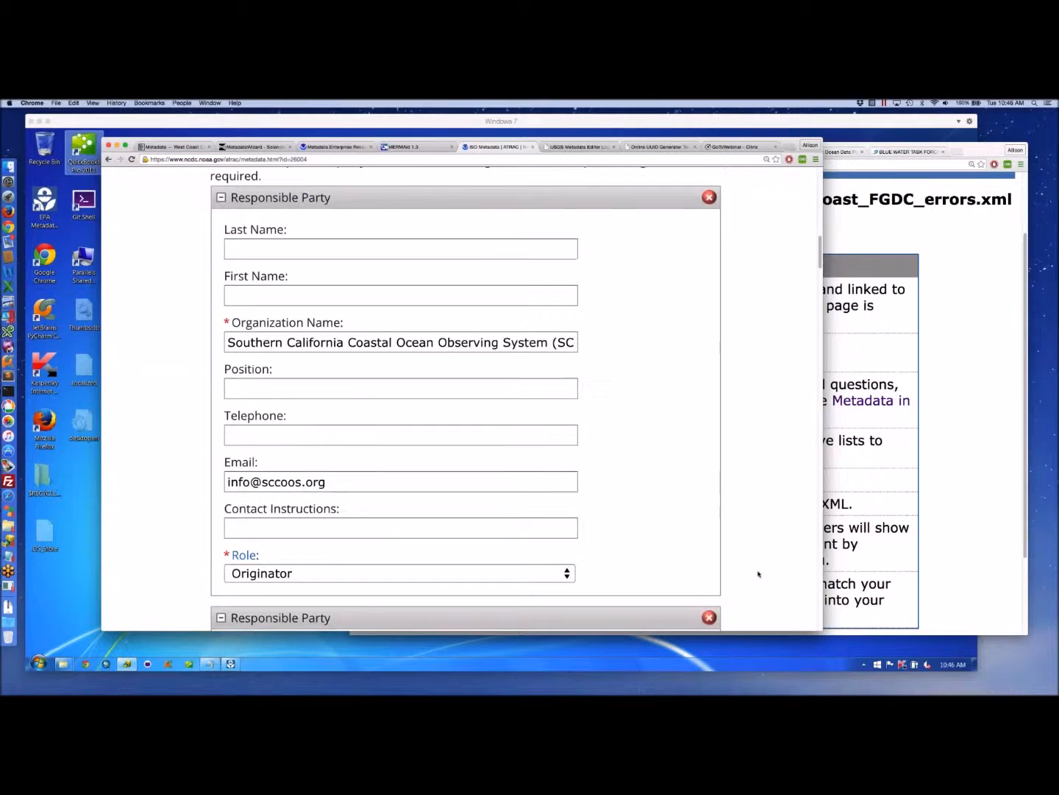
pyautogui.scroll(-4, 758, 574)
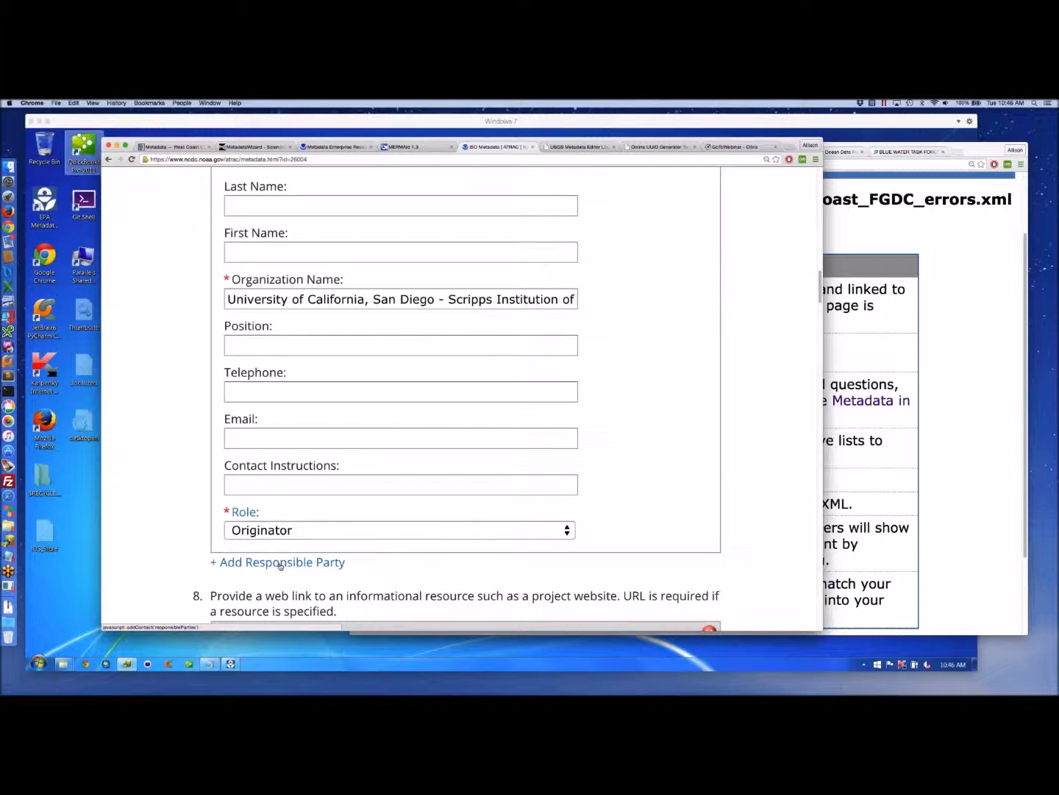
pyautogui.scroll(-10, 760, 579)
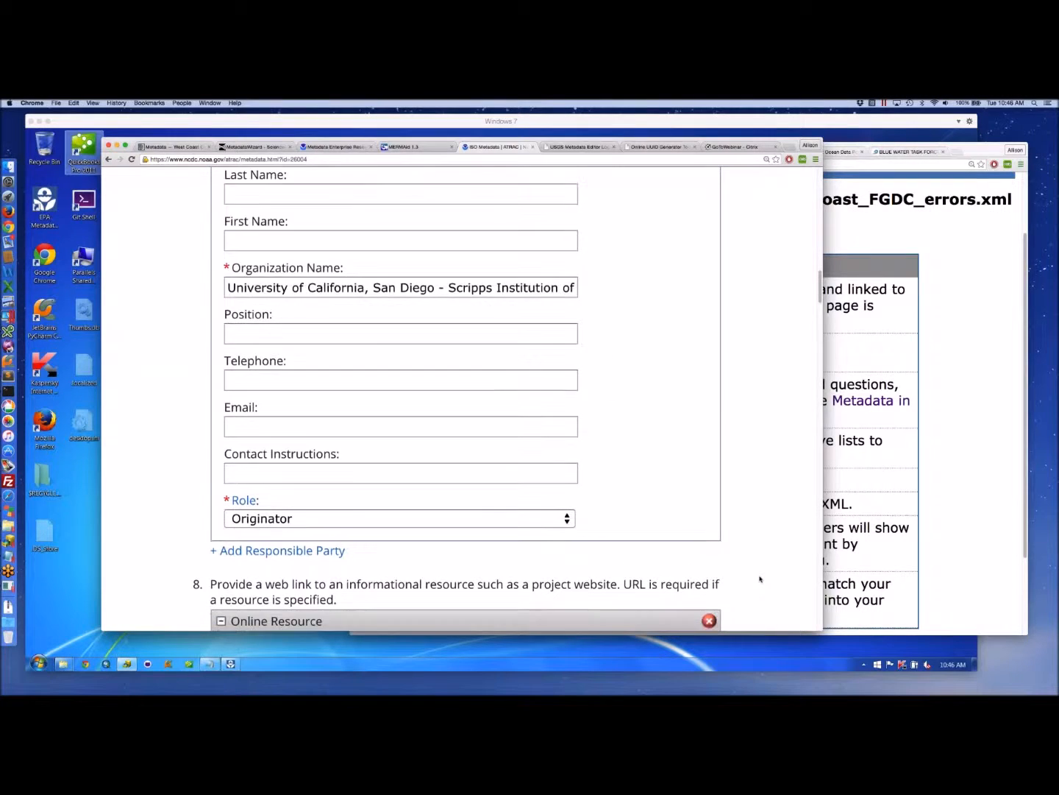
pyautogui.scroll(20, 760, 579)
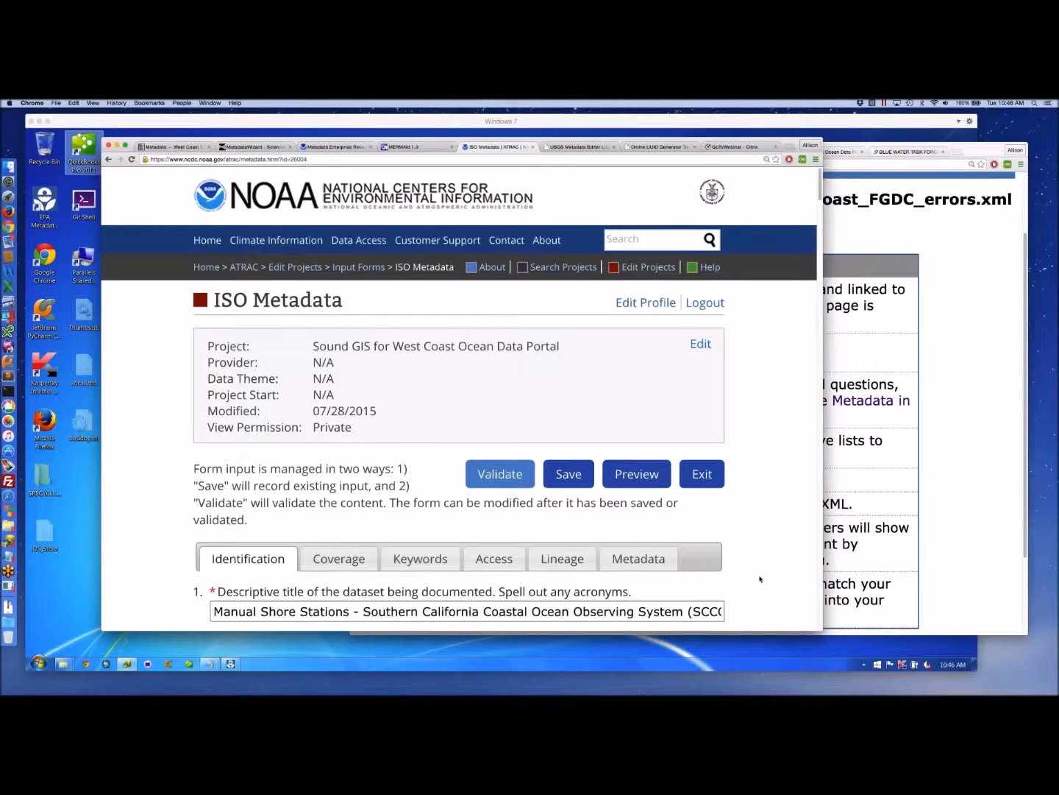
# Step: Skim the Identification fields down to the online resource entries, and open the Access section with the distribution formats
pyautogui.scroll(-2, 760, 579)
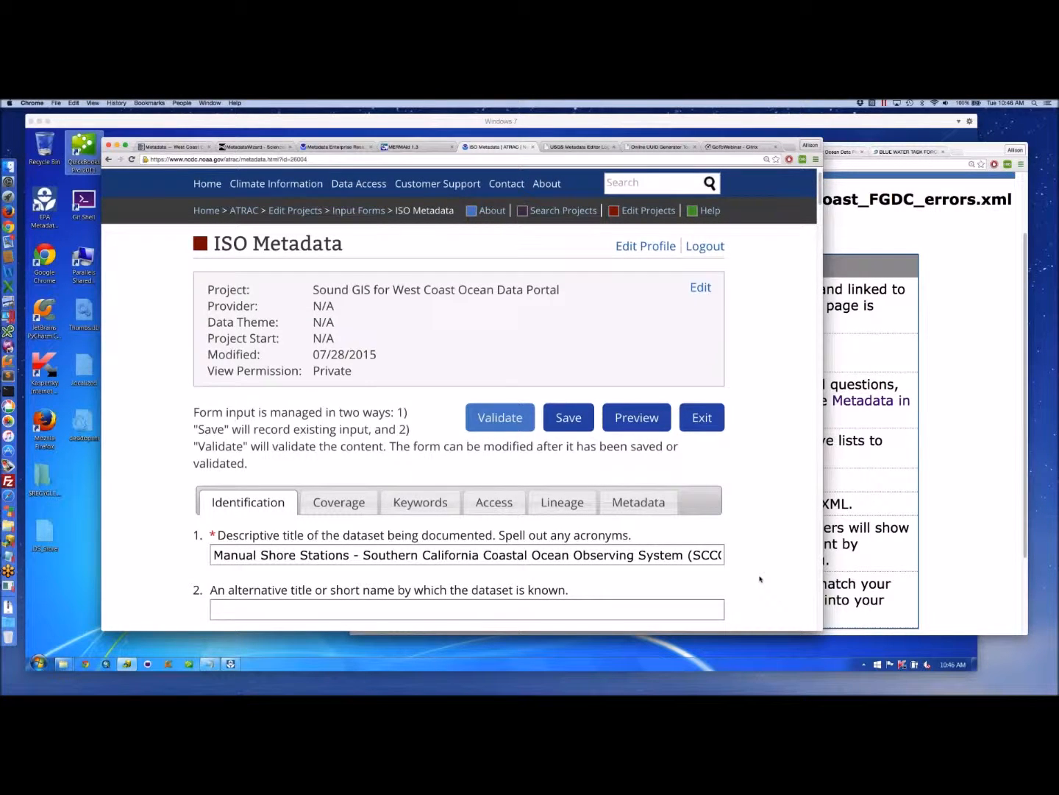
pyautogui.scroll(-3, 760, 579)
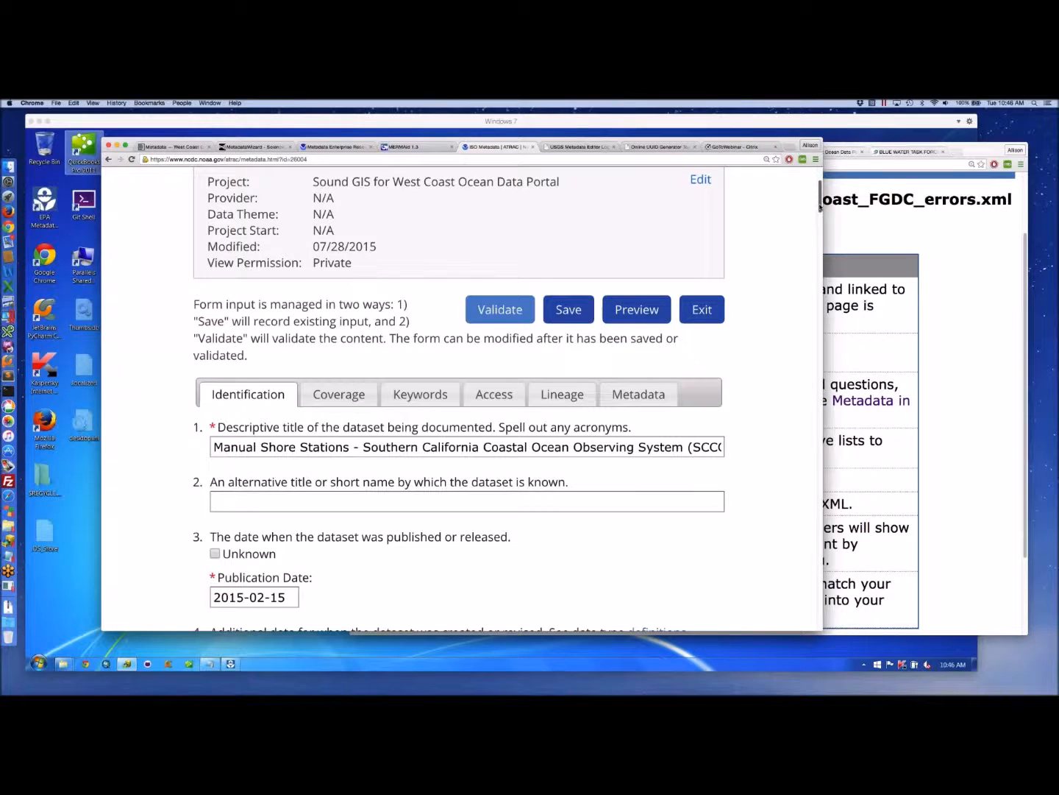
pyautogui.moveTo(821, 207); pyautogui.dragTo(813, 323)
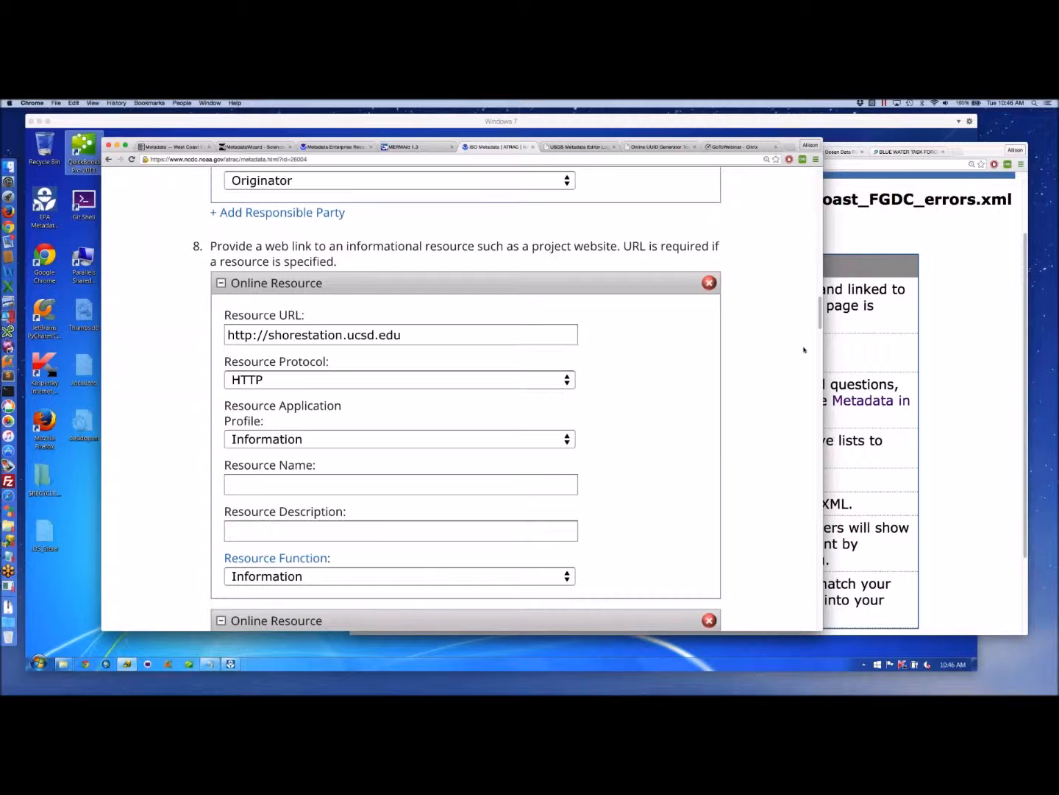
pyautogui.moveTo(821, 329); pyautogui.dragTo(816, 218)
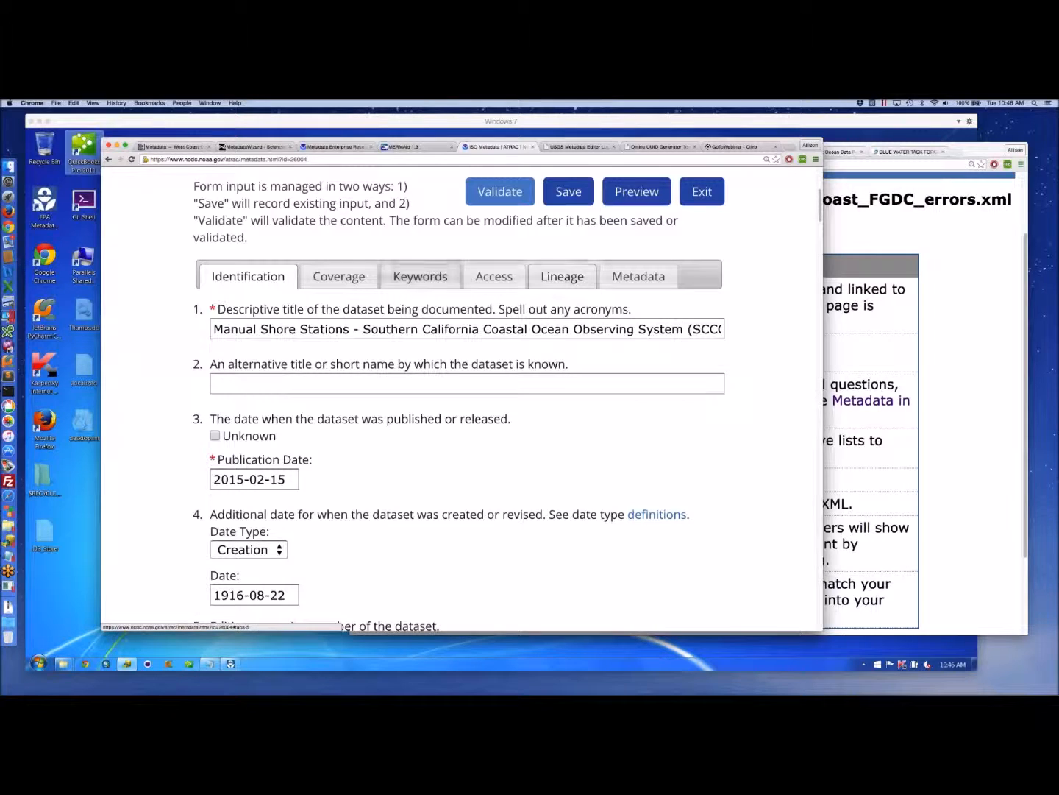
pyautogui.click(503, 282)
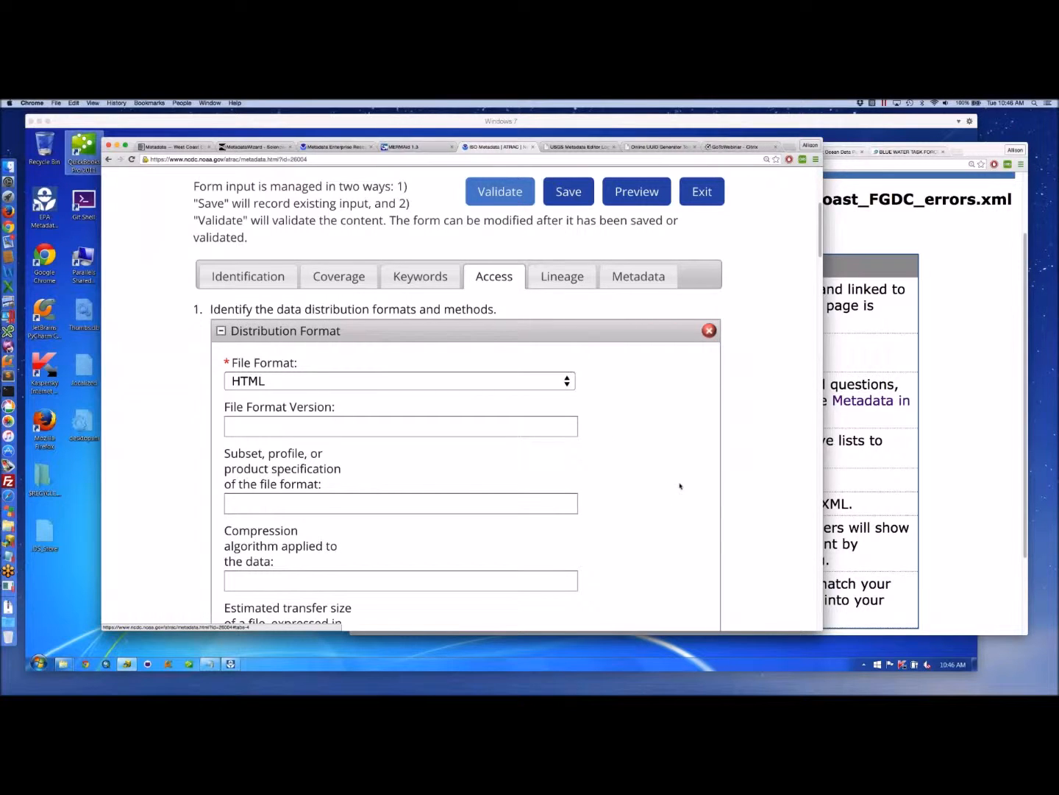
# Step: Check the download and metadata links of the Surfrider record in the West Coast Ocean Data Portal, and return to the ATRAC form
pyautogui.click(851, 145)
pyautogui.click(751, 152)
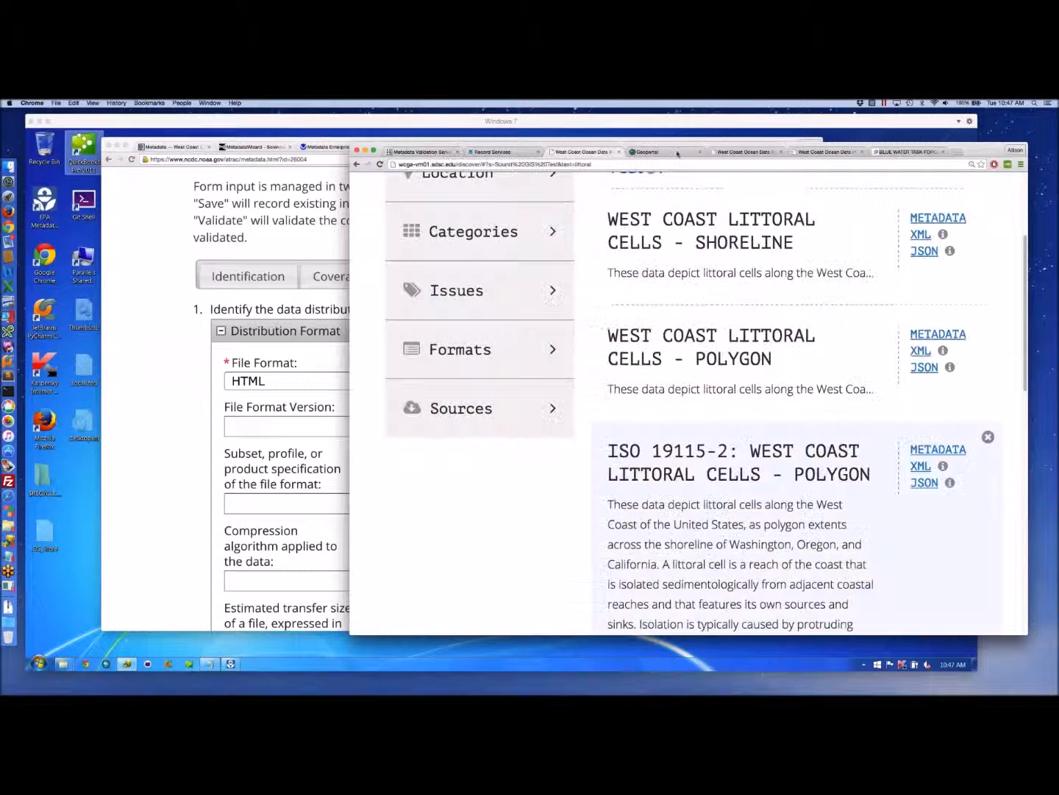
pyautogui.click(751, 154)
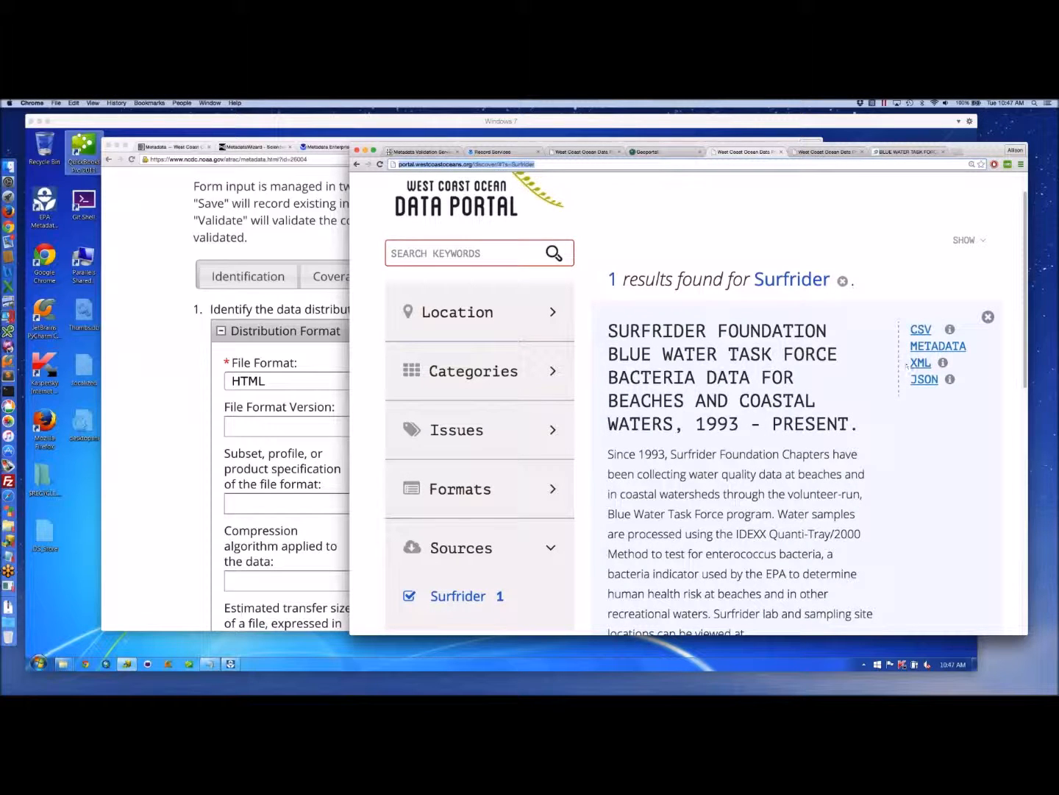
pyautogui.click(302, 144)
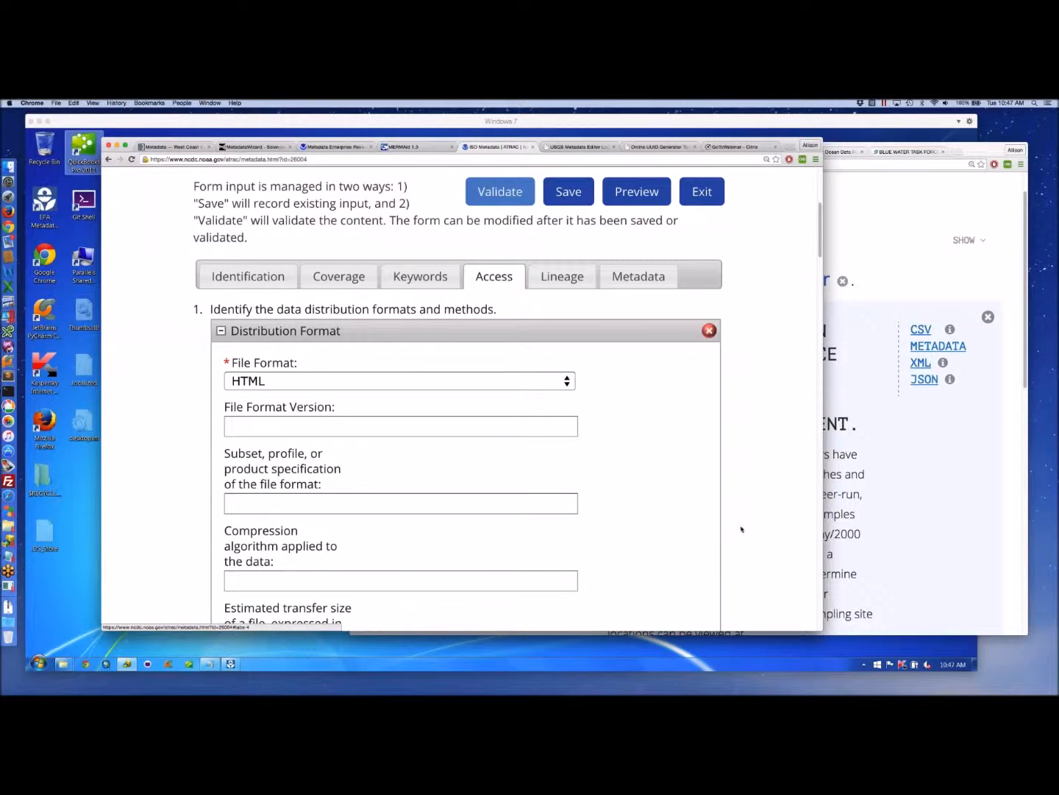
# Step: Return to the Identification section and review its title, date, identifier and responsible party fields along with the project summary
pyautogui.scroll(-1, 741, 528)
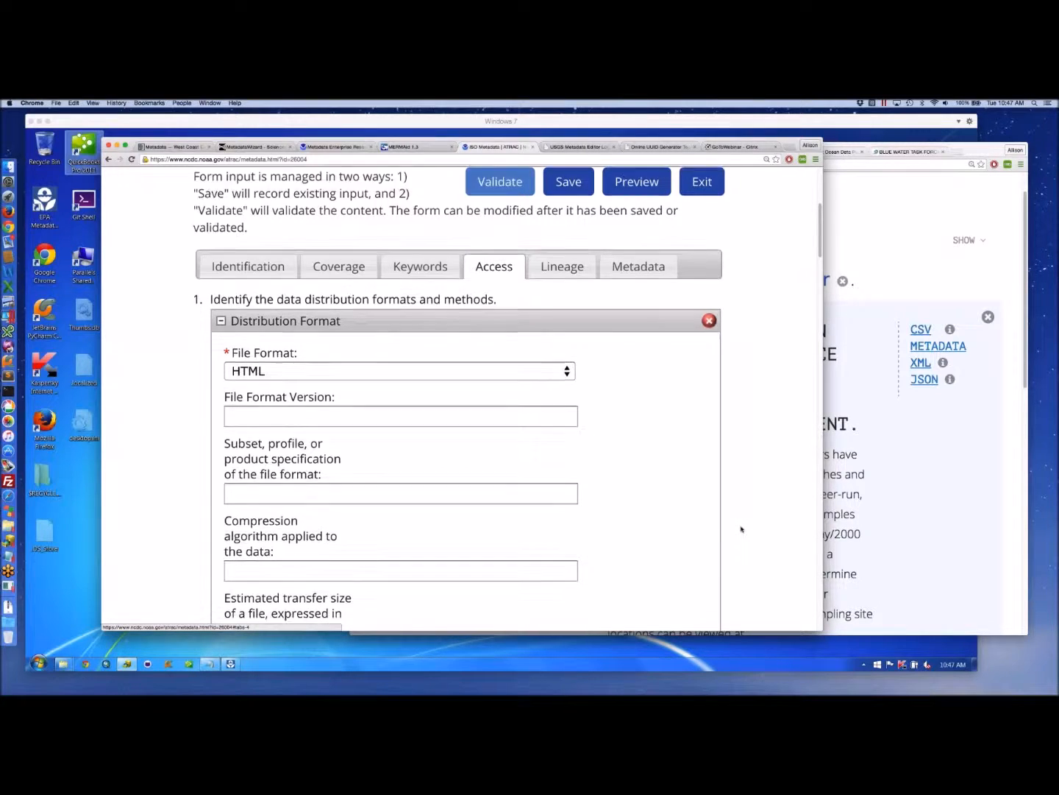
pyautogui.click(270, 267)
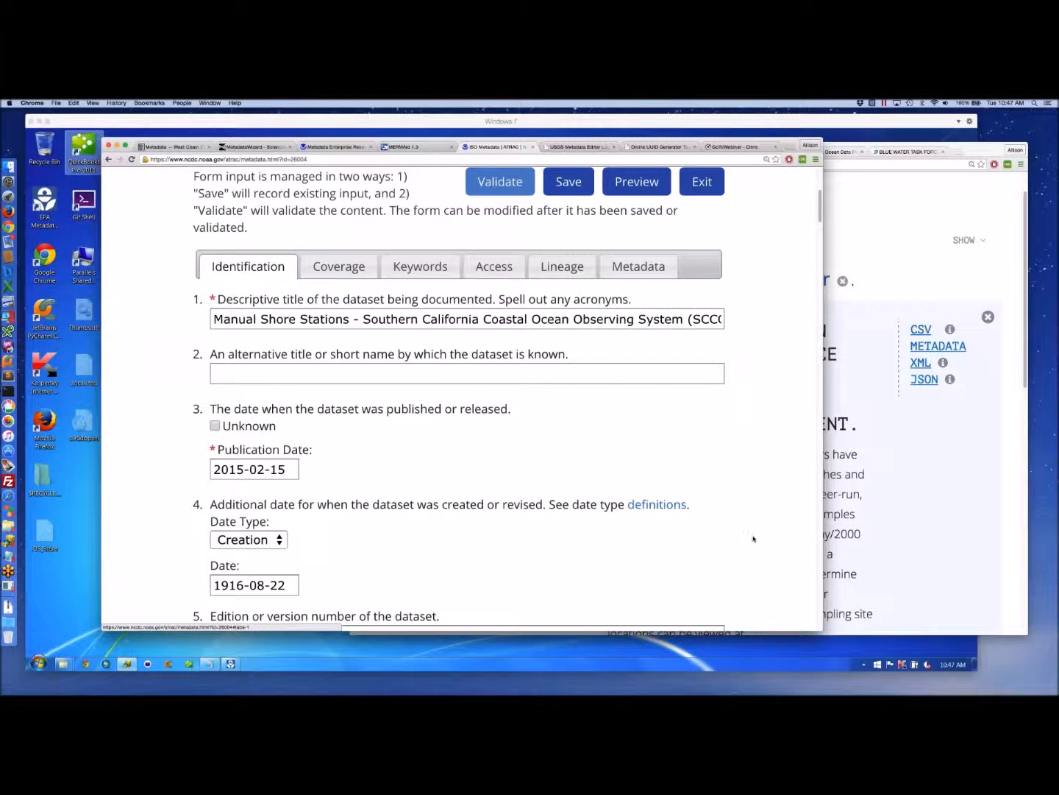
pyautogui.scroll(-2, 753, 539)
pyautogui.scroll(-10, 753, 538)
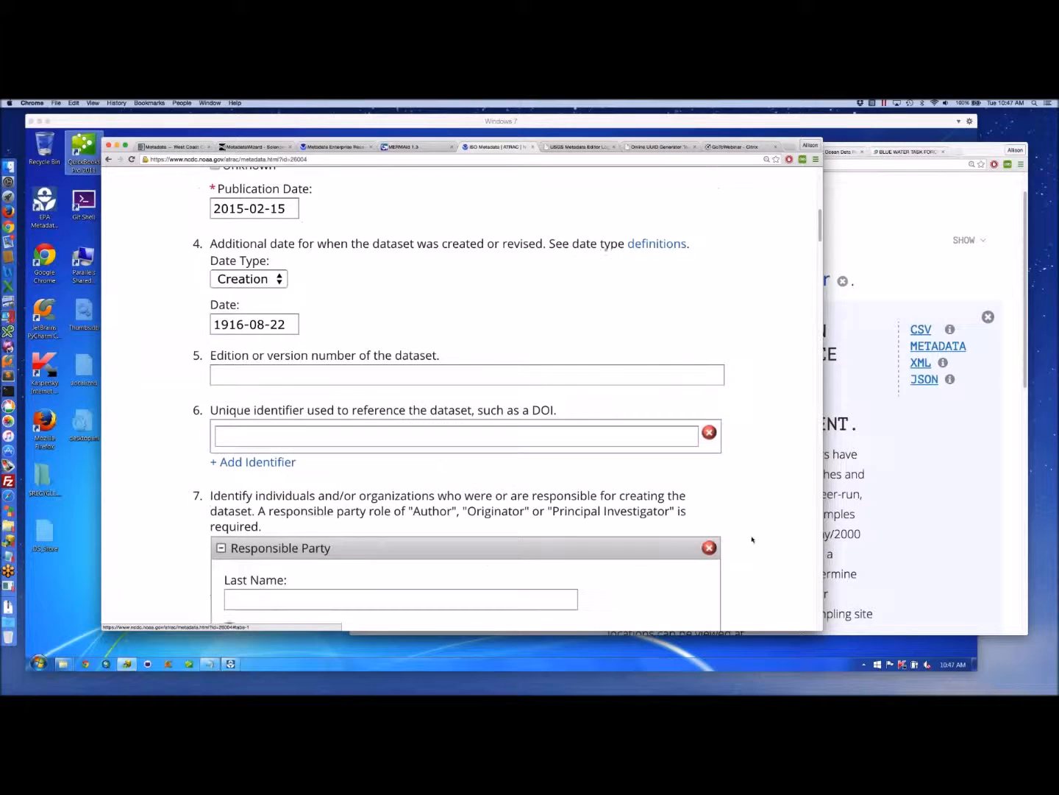
pyautogui.scroll(15, 751, 539)
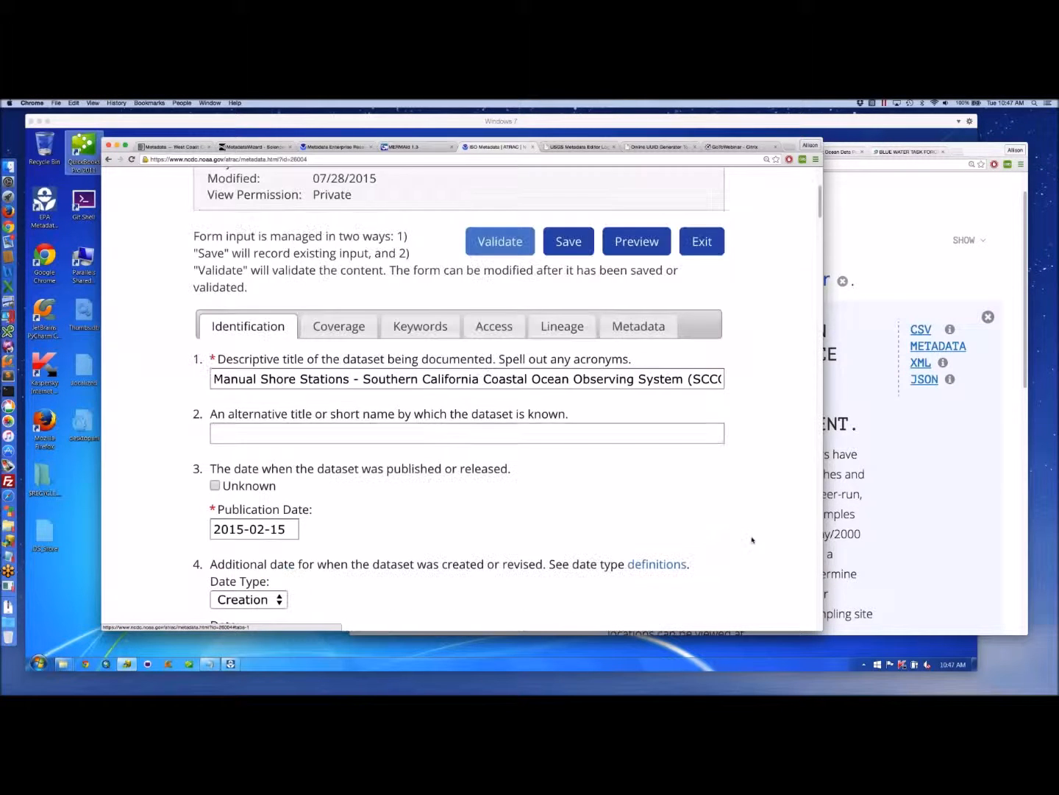
pyautogui.scroll(-1, 752, 539)
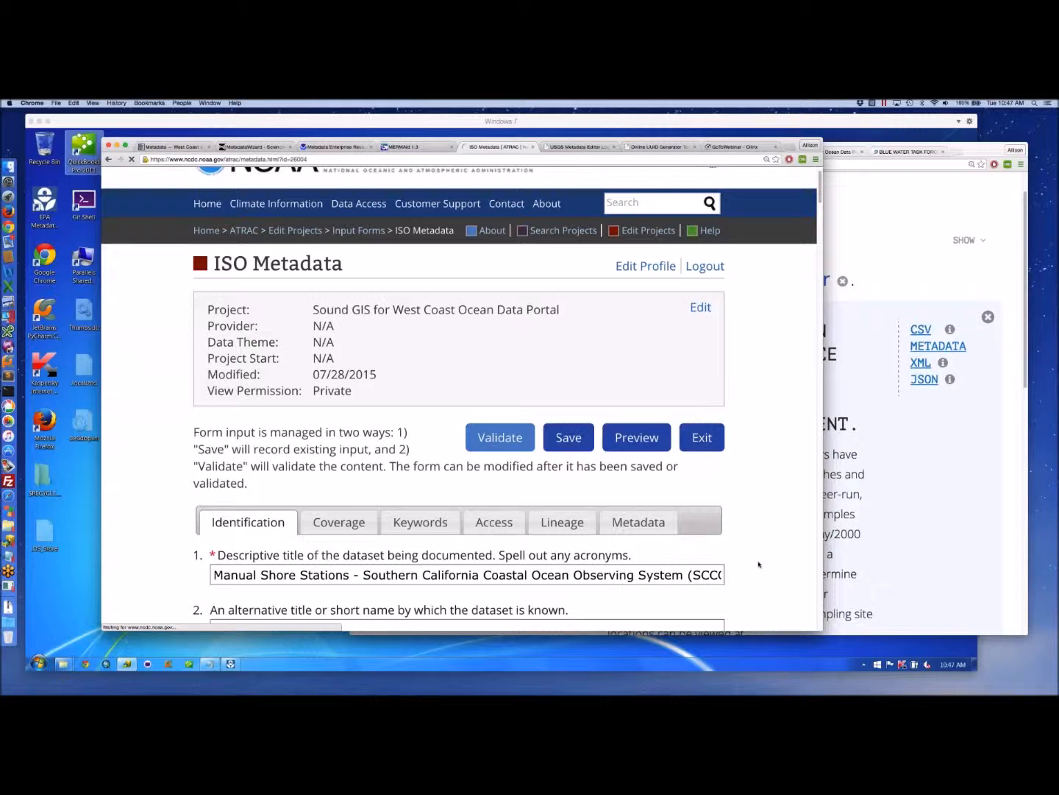
pyautogui.scroll(-5, 759, 563)
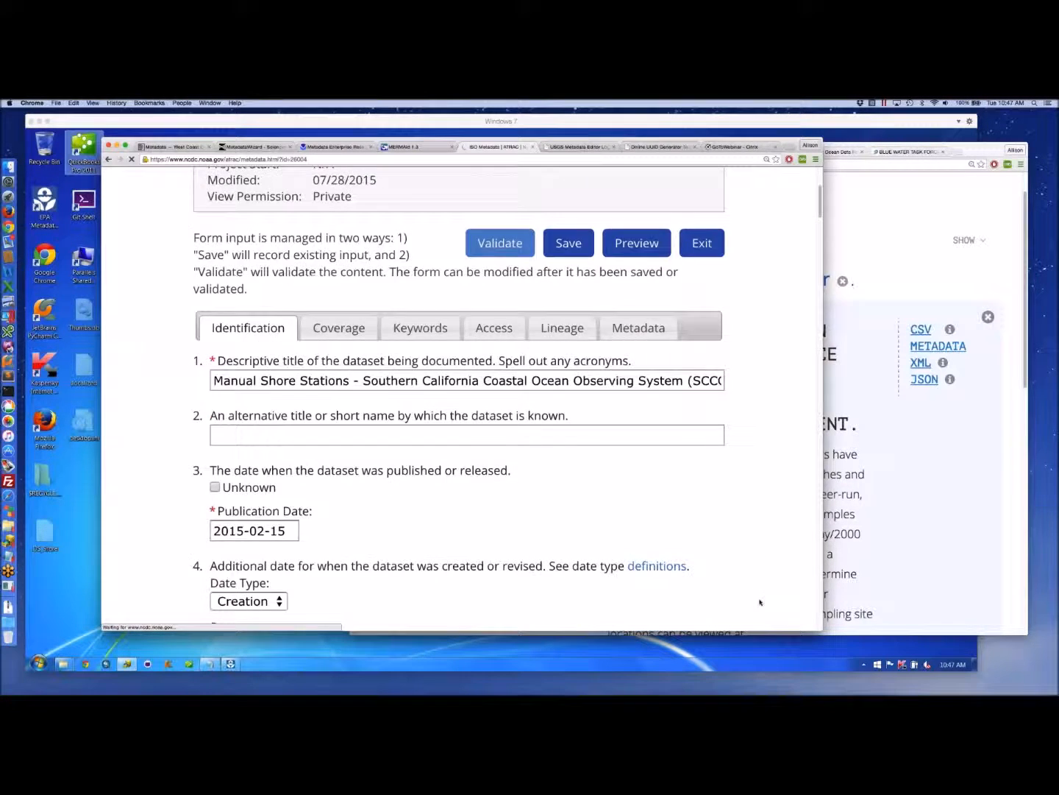
pyautogui.scroll(-10, 760, 602)
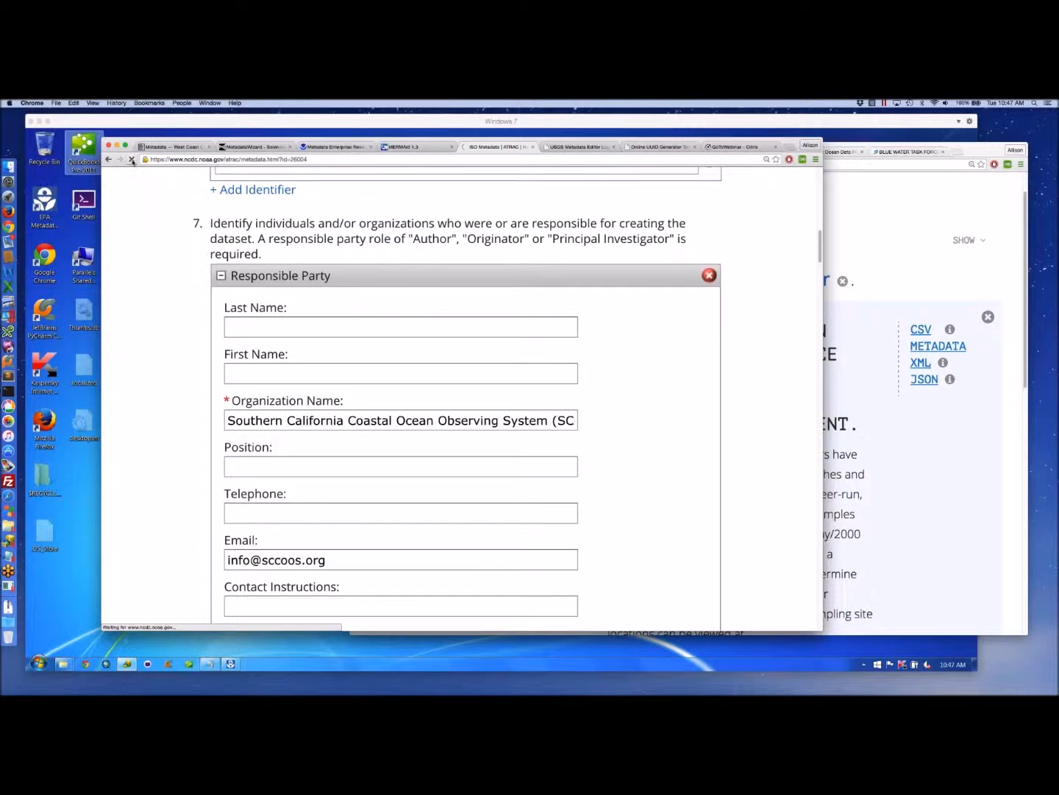
pyautogui.scroll(15, 760, 372)
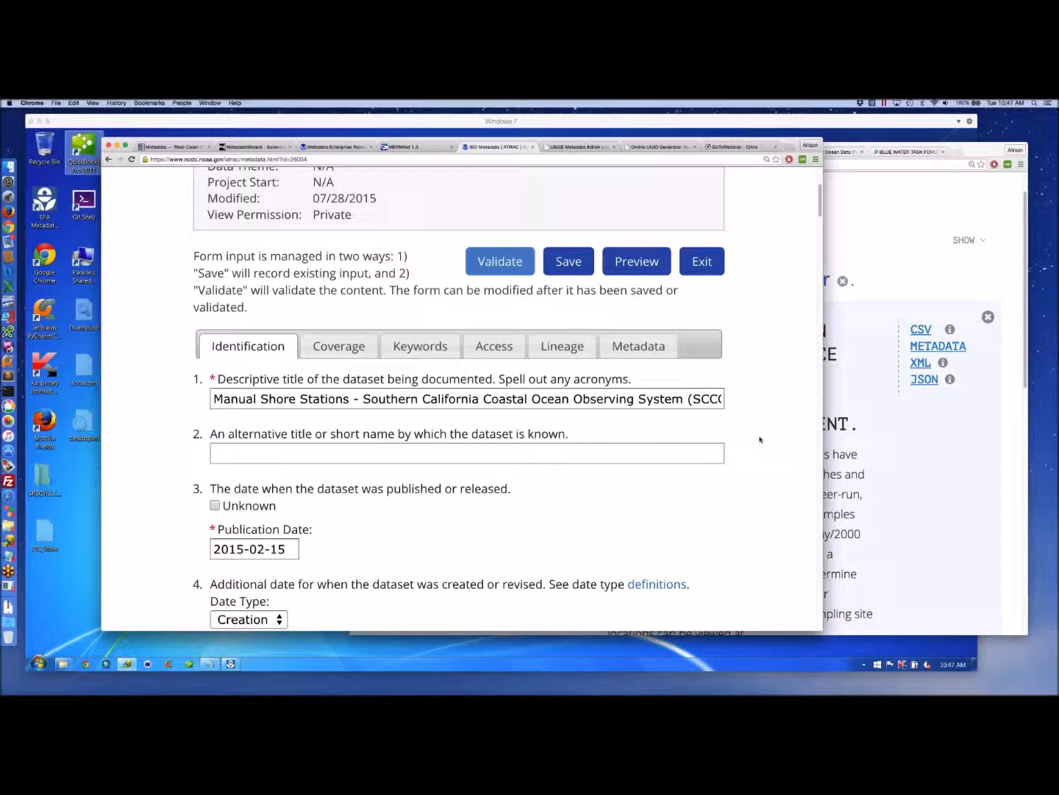
pyautogui.scroll(3, 760, 440)
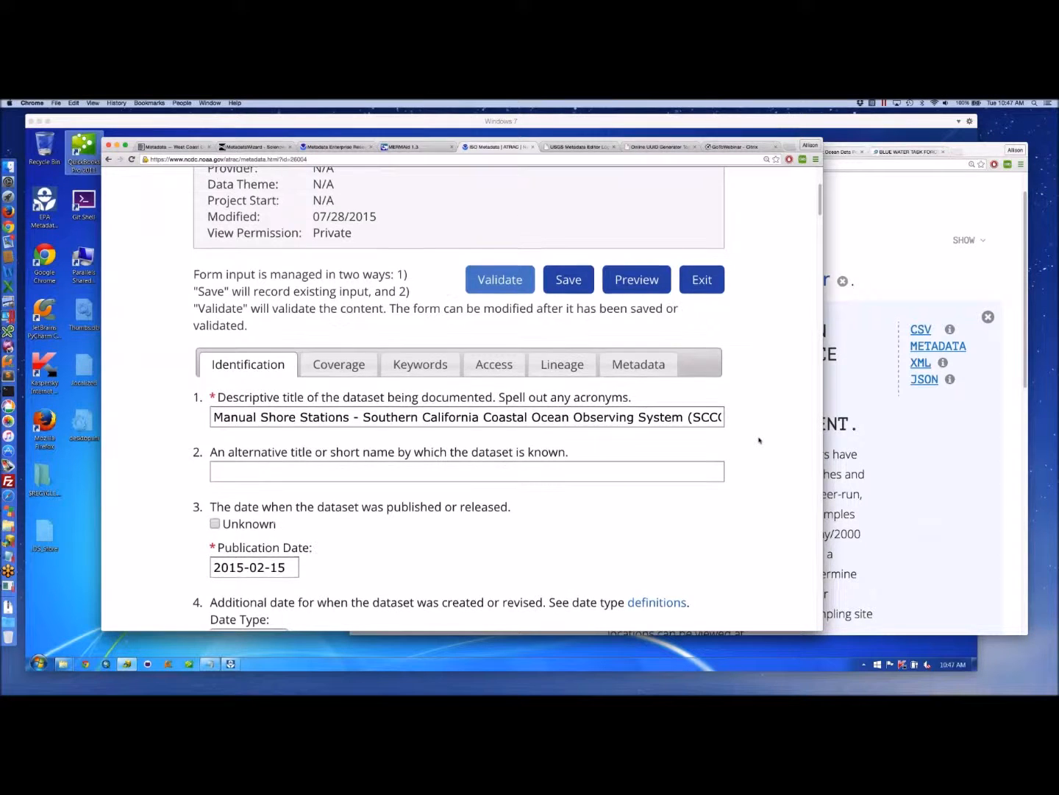
pyautogui.scroll(-1, 766, 481)
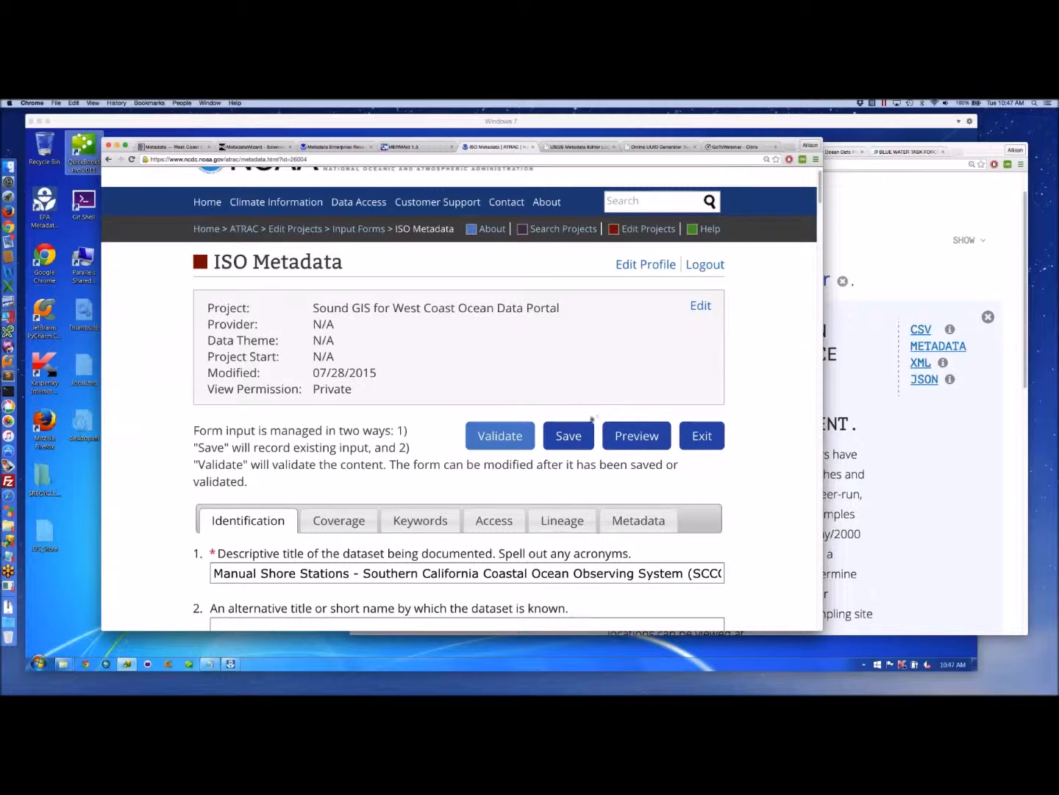
# Step: Try to open the Edit Projects page from the ISO Metadata form, and go back to the form
pyautogui.click(650, 230)
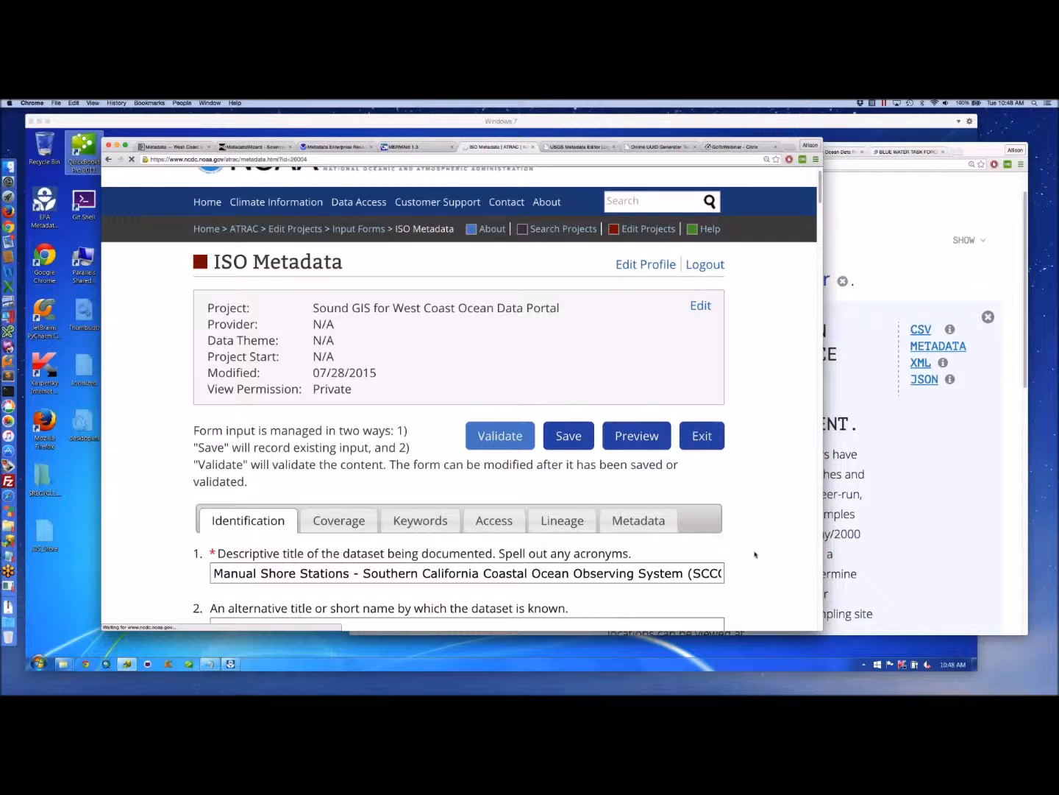
pyautogui.scroll(-15, 755, 553)
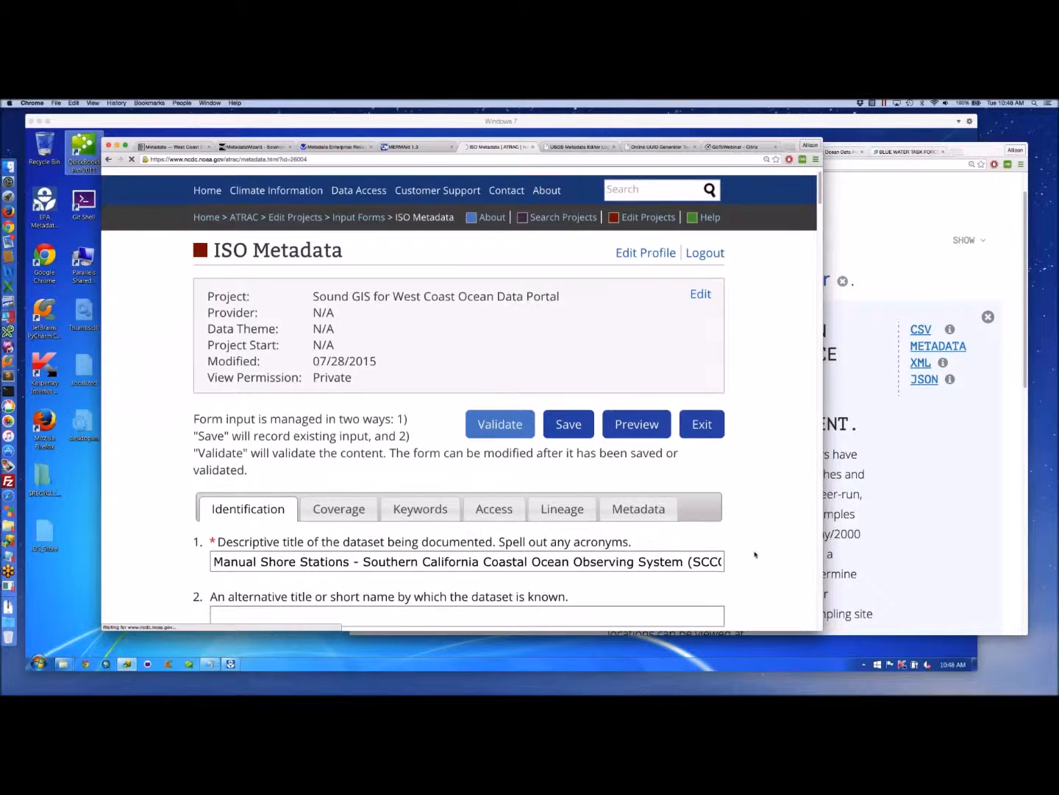
pyautogui.scroll(-5, 755, 553)
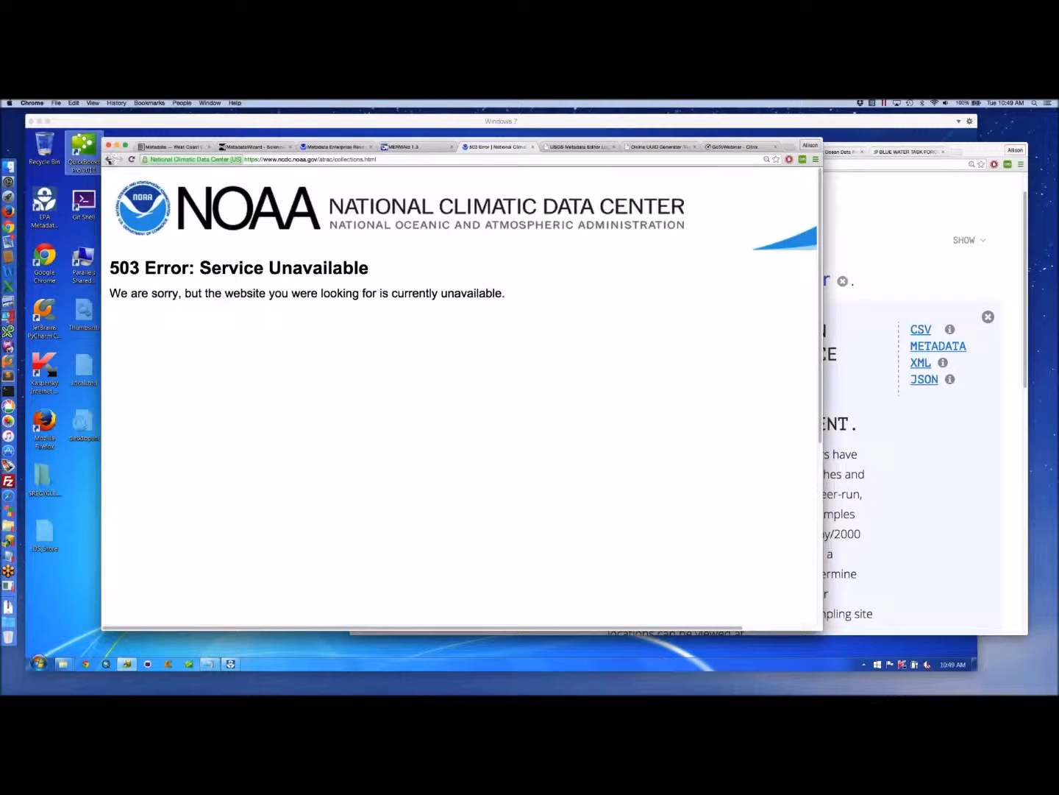
pyautogui.click(109, 159)
# Step: Examine the remaining Identification fields, from the online resources through citation, overview, status and update frequency to the point of contact
pyautogui.scroll(-2, 778, 565)
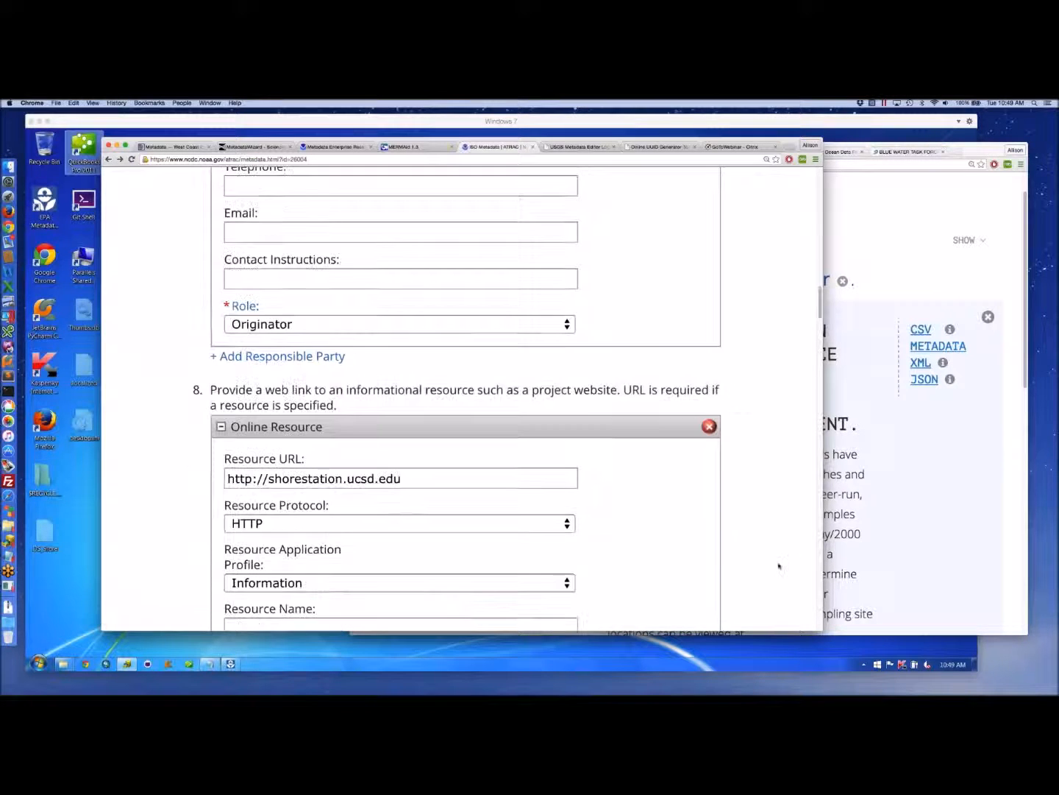
pyautogui.scroll(-5, 780, 565)
pyautogui.scroll(-15, 779, 566)
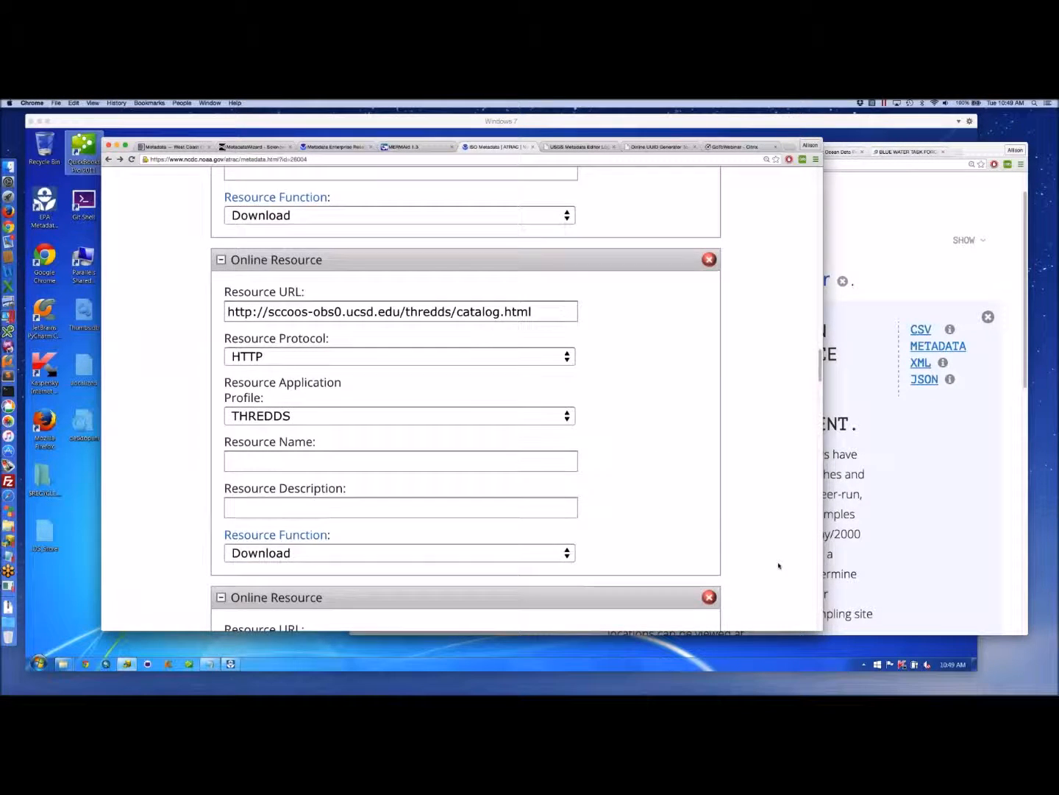
pyautogui.scroll(-2, 780, 565)
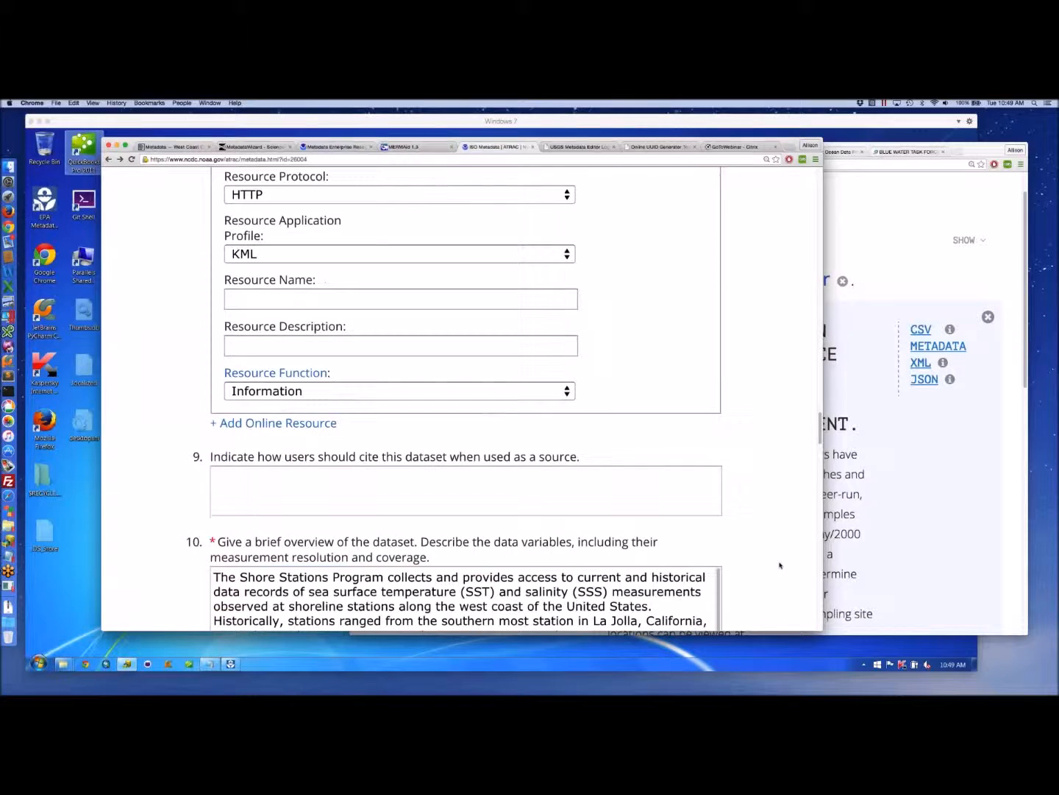
pyautogui.scroll(-6, 780, 565)
pyautogui.scroll(-8, 780, 565)
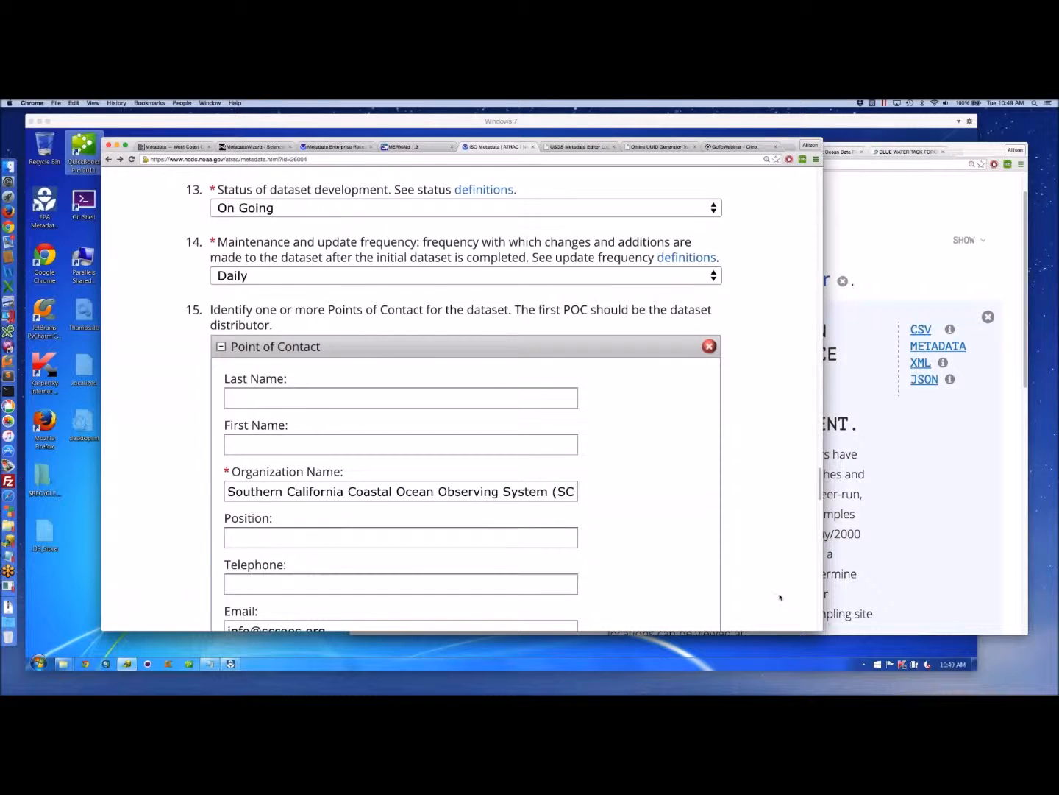
pyautogui.scroll(-5, 780, 597)
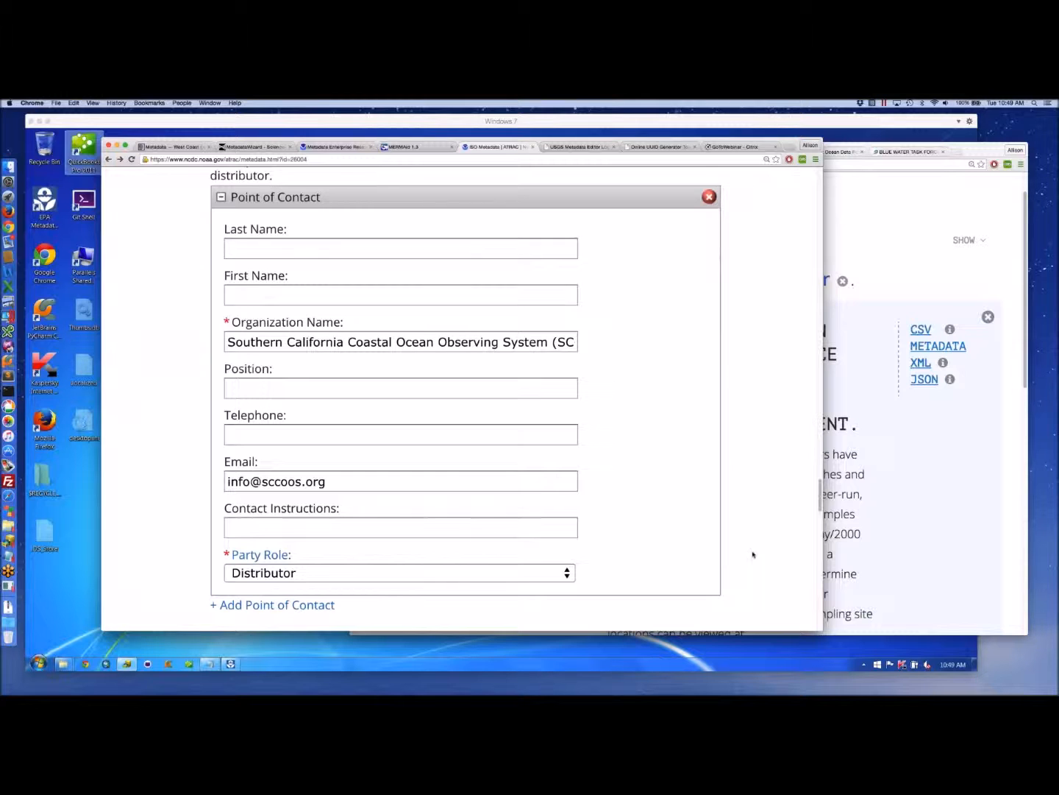
pyautogui.scroll(3, 752, 554)
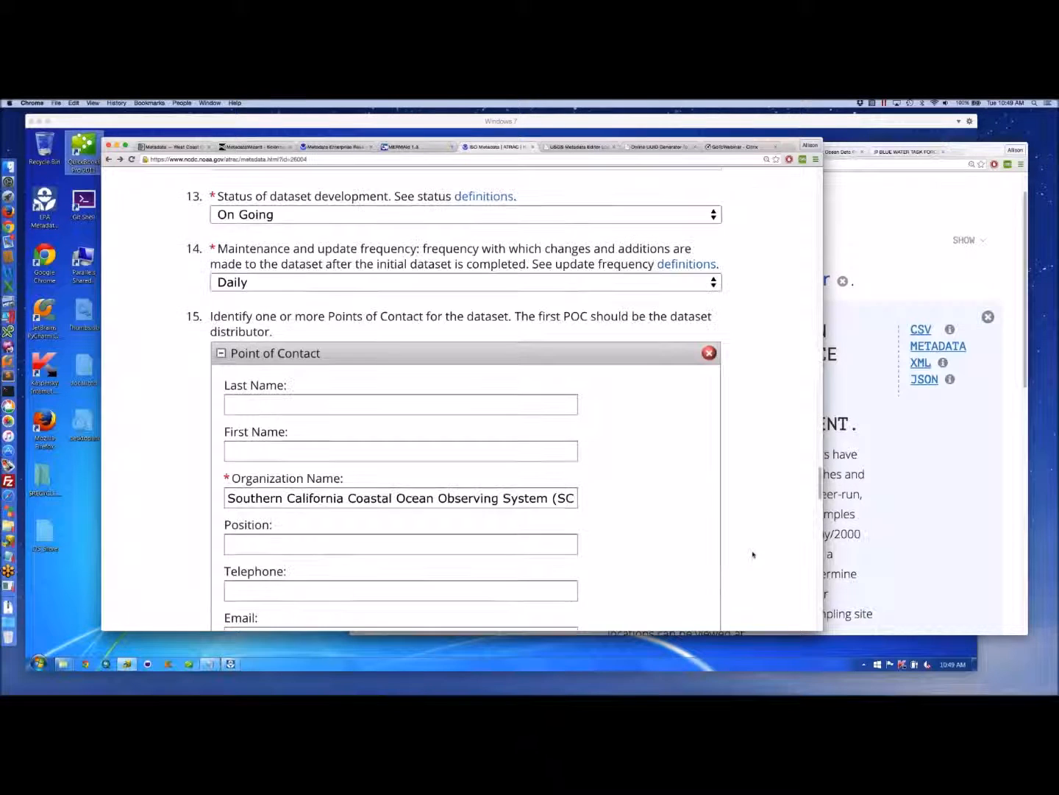
pyautogui.scroll(7, 753, 554)
pyautogui.scroll(-1, 752, 554)
pyautogui.scroll(15, 753, 554)
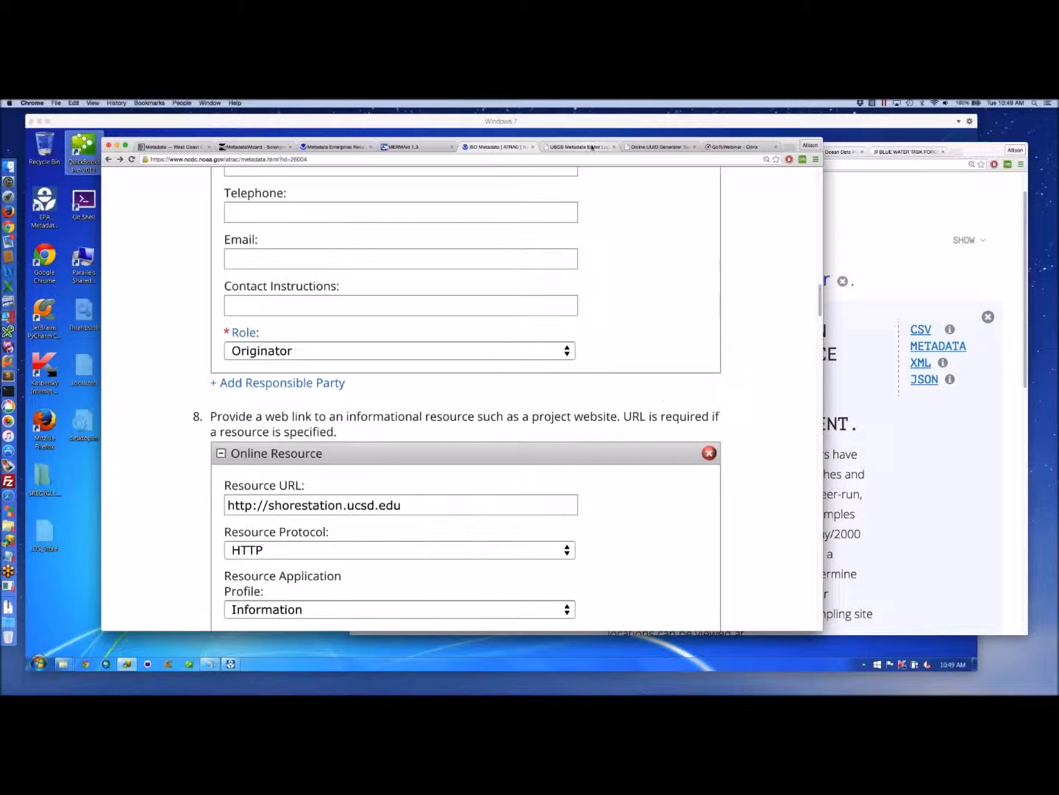
pyautogui.click(174, 148)
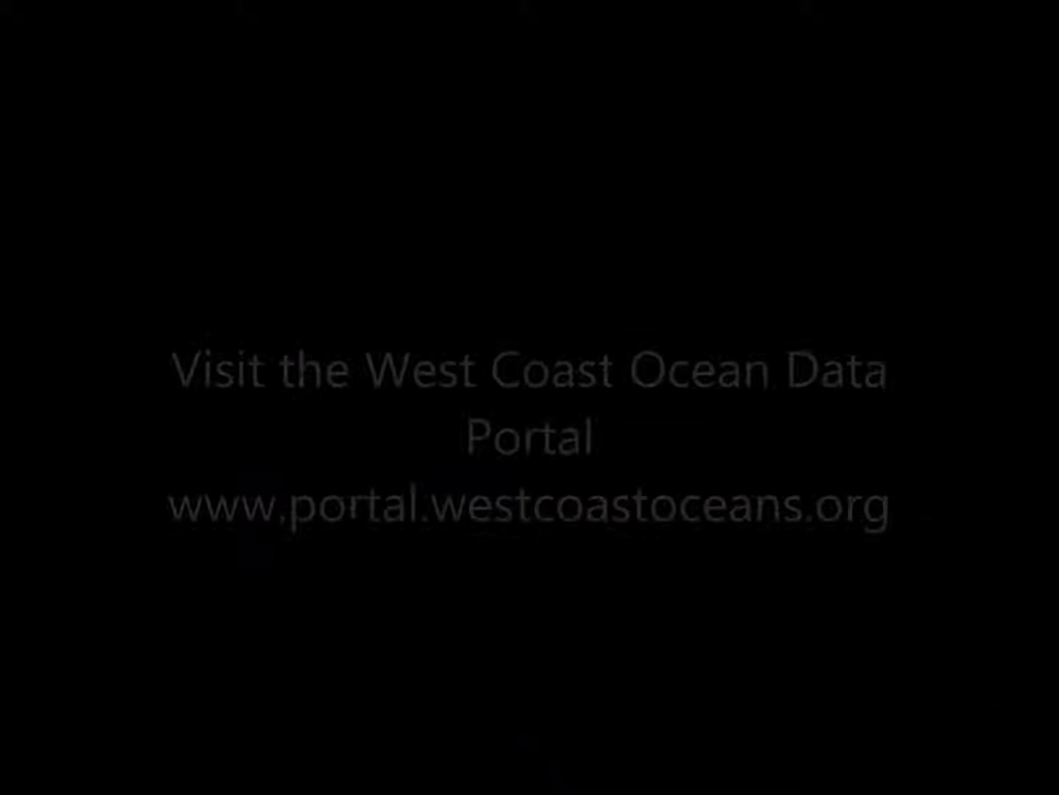